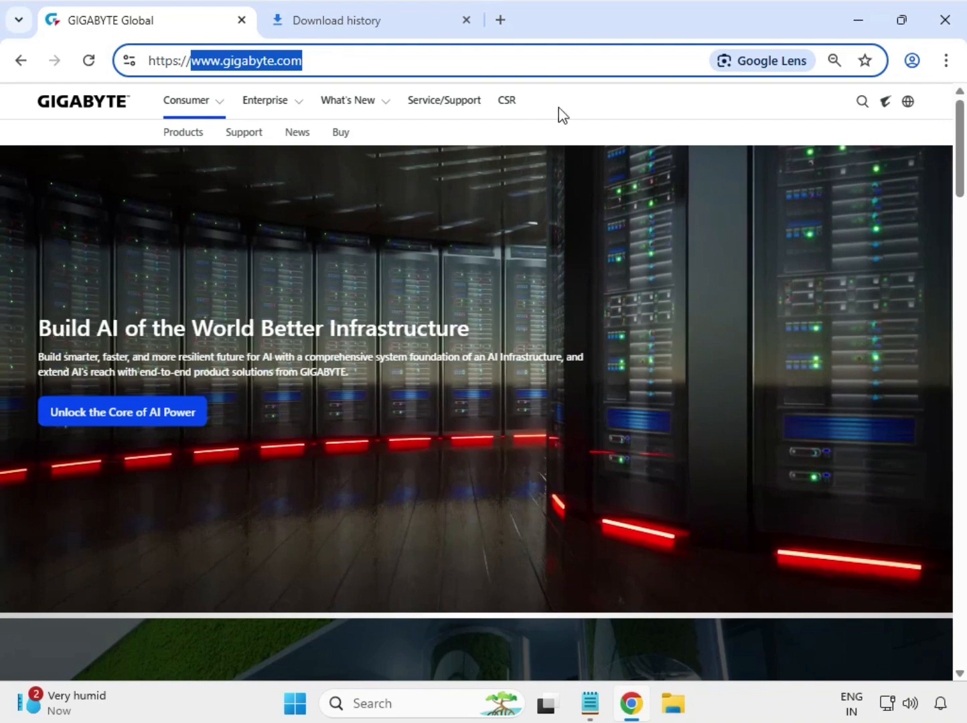
# Search the GIGABYTE site for "Z790M AORUS ELITE".
pyautogui.click(792, 113)
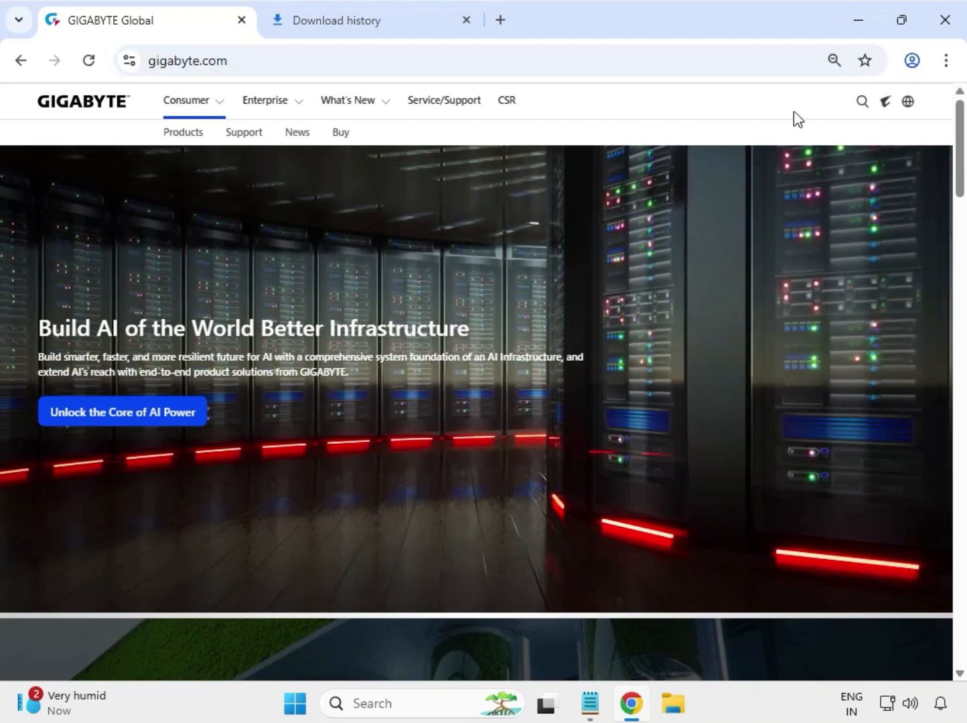
pyautogui.click(863, 105)
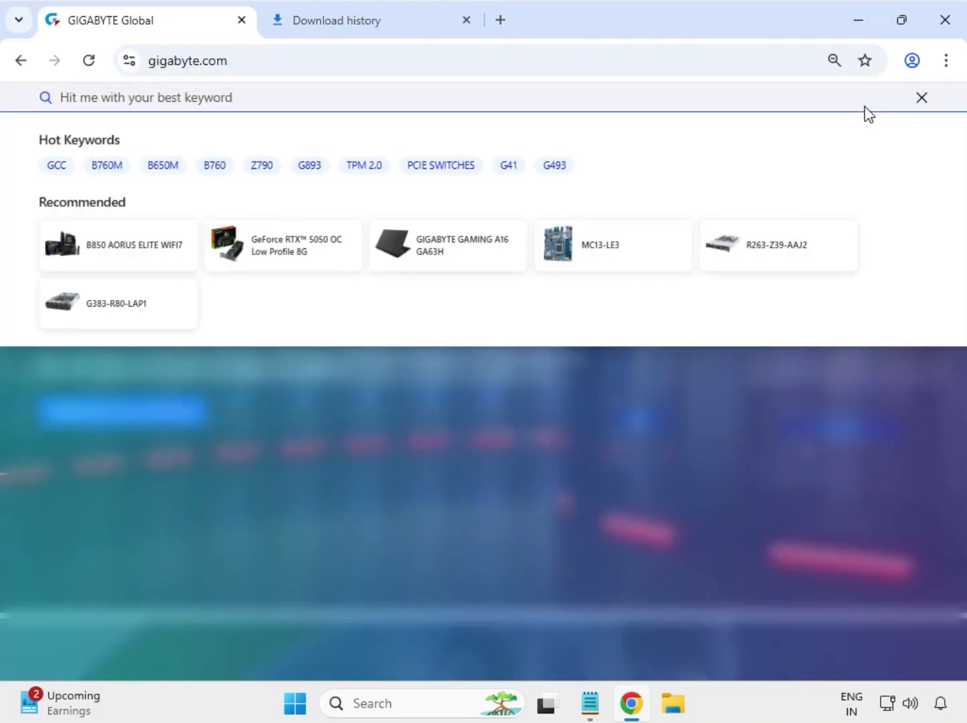
pyautogui.write('Z790M AORUS ELITE')
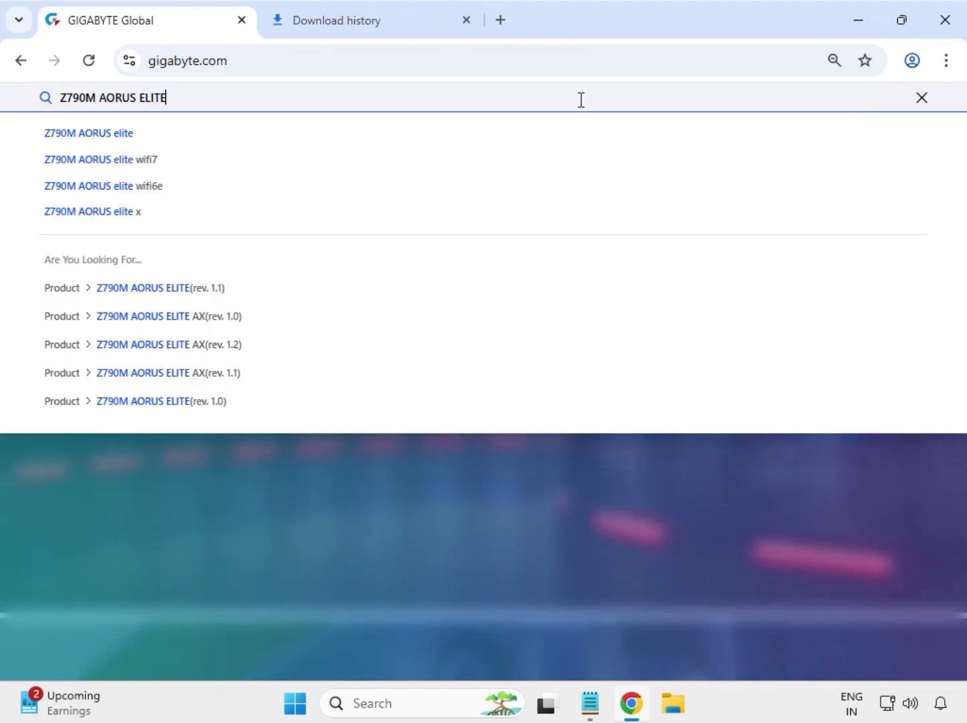
pyautogui.press('Return')
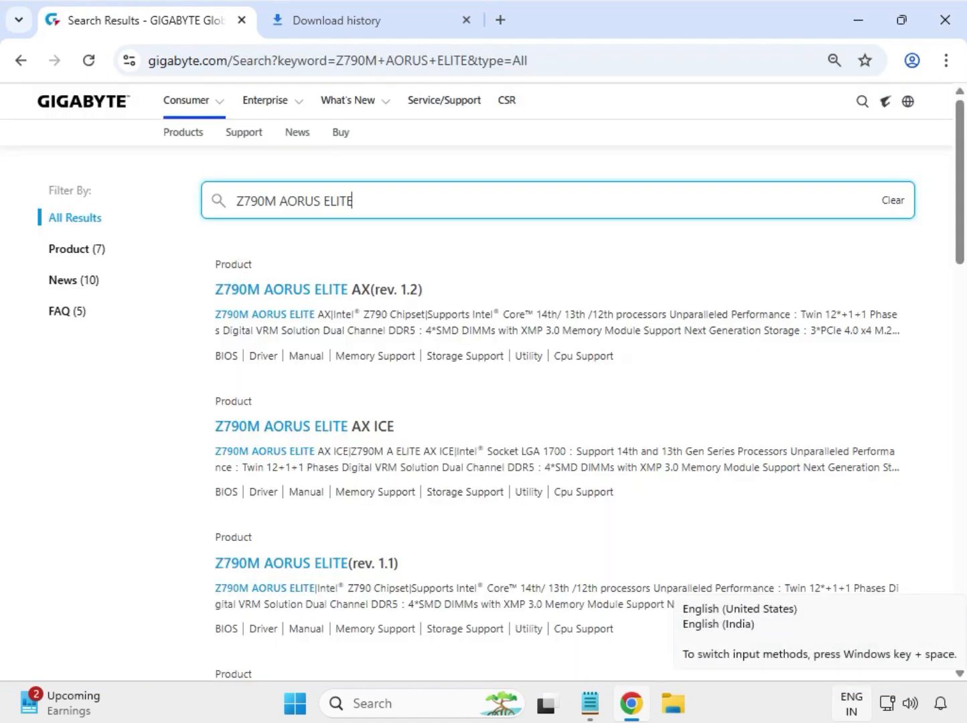
# Filter the search results to products and open the Z790M AORUS ELITE (rev. 1.1) page.
pyautogui.click(72, 253)
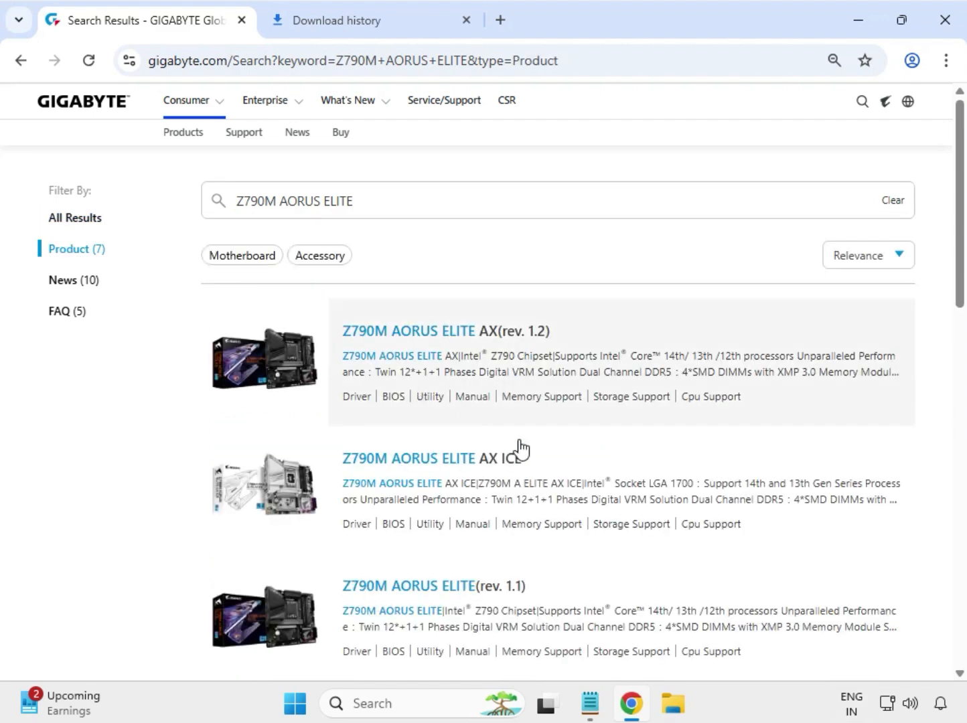
pyautogui.scroll(-1, 613, 539)
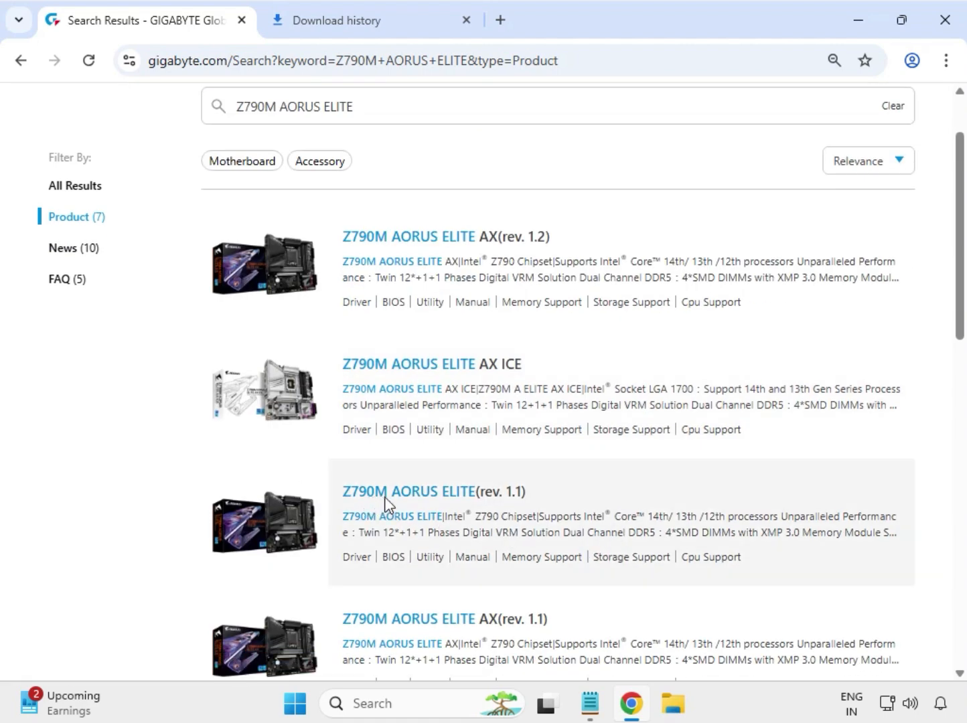
pyautogui.click(386, 502)
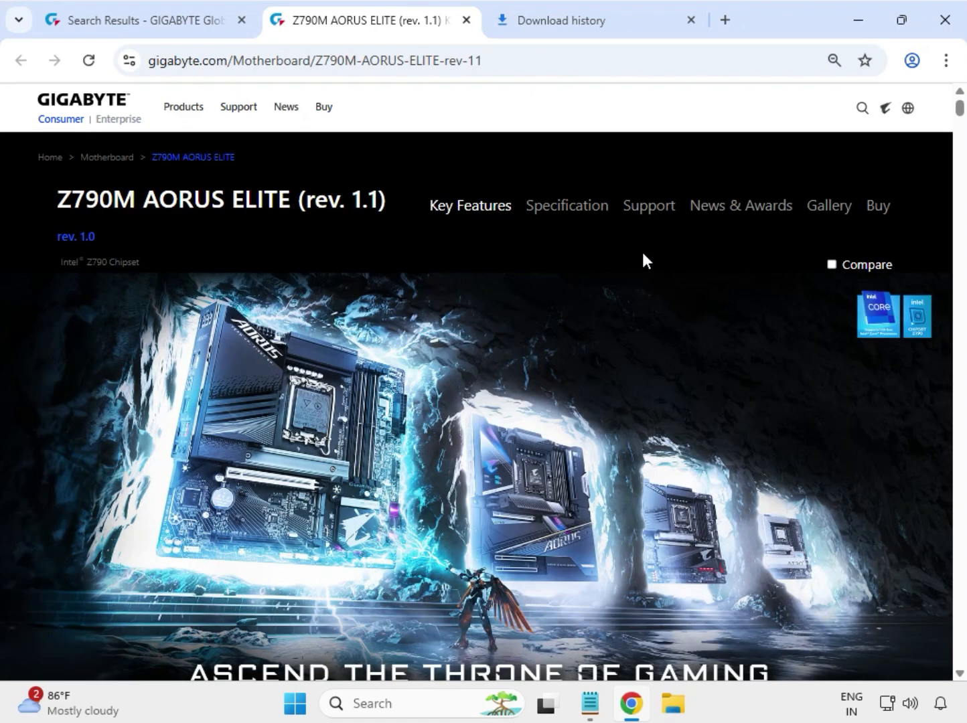
# Open the motherboard's Support downloads and set the driver OS to Windows 11 64bit.
pyautogui.click(617, 213)
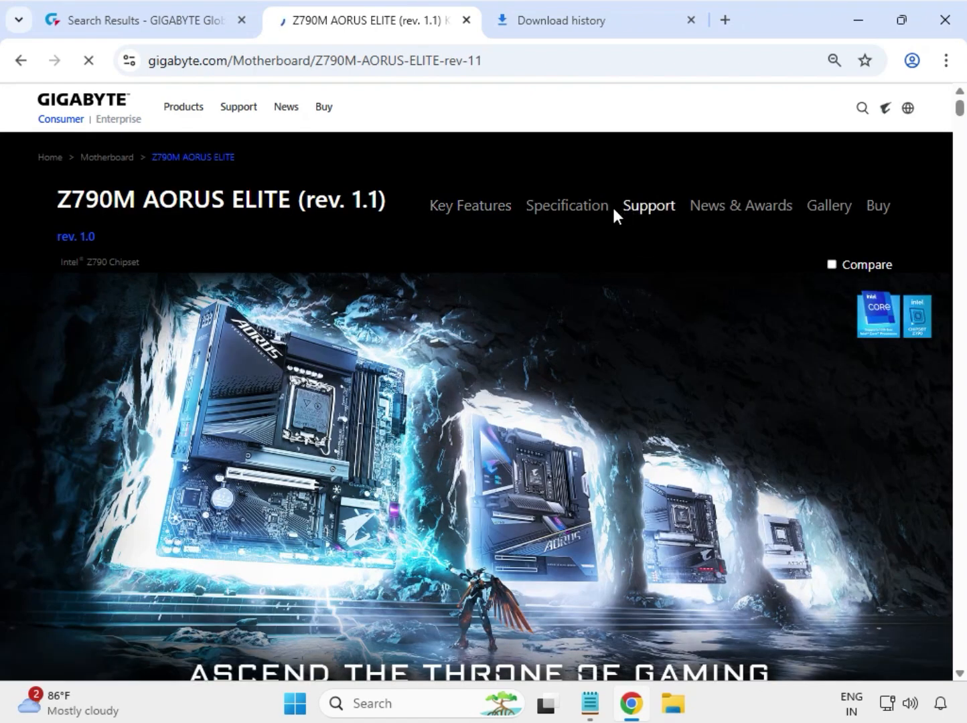
pyautogui.doubleClick(673, 207)
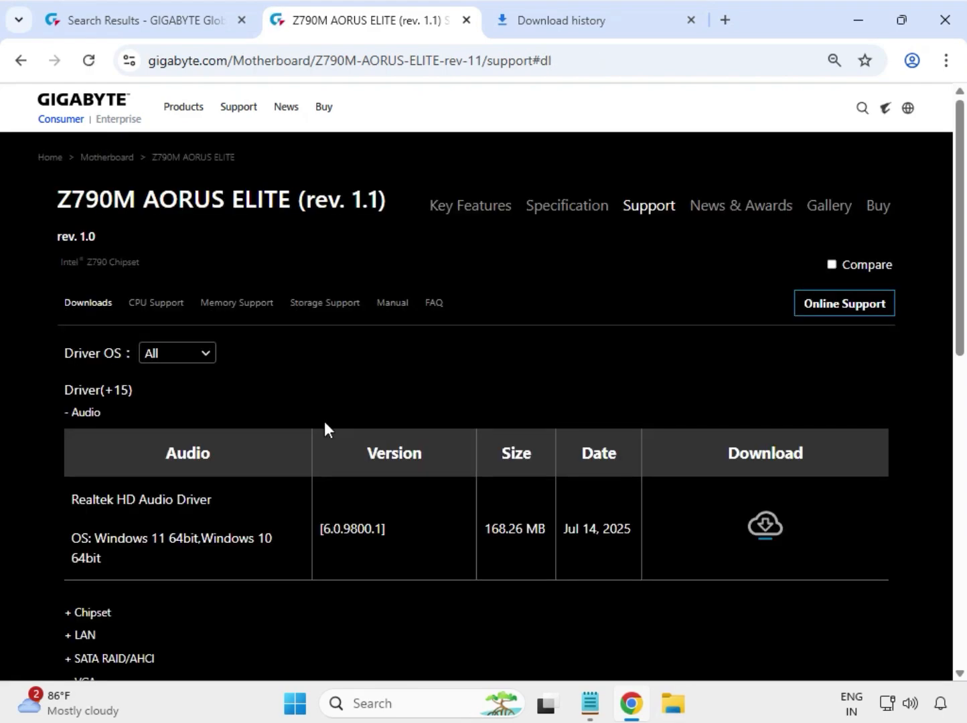
pyautogui.click(203, 356)
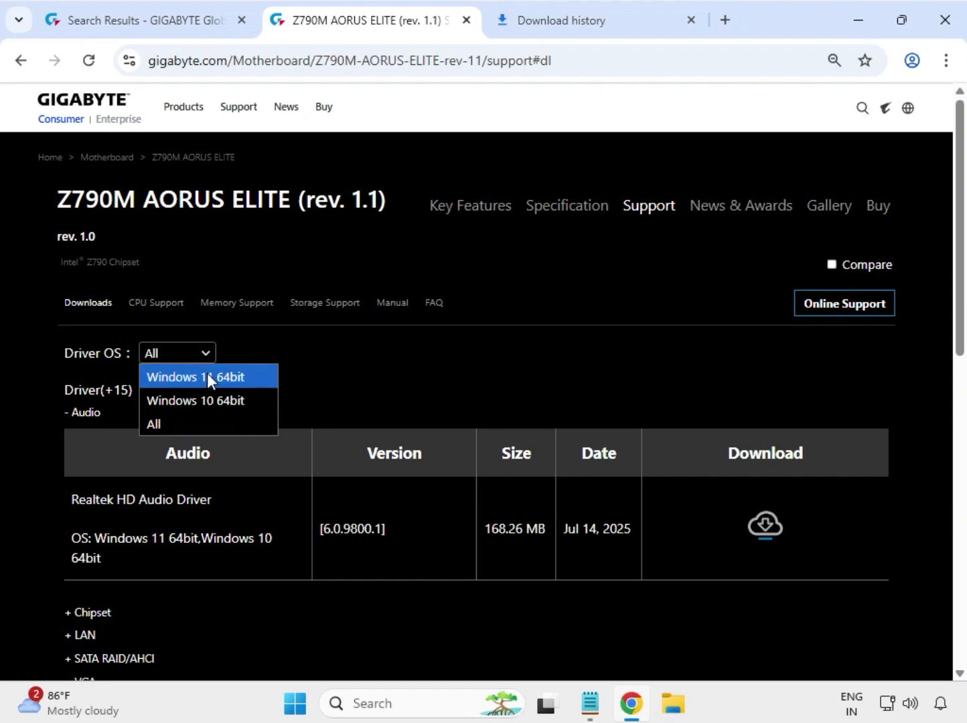
pyautogui.click(209, 379)
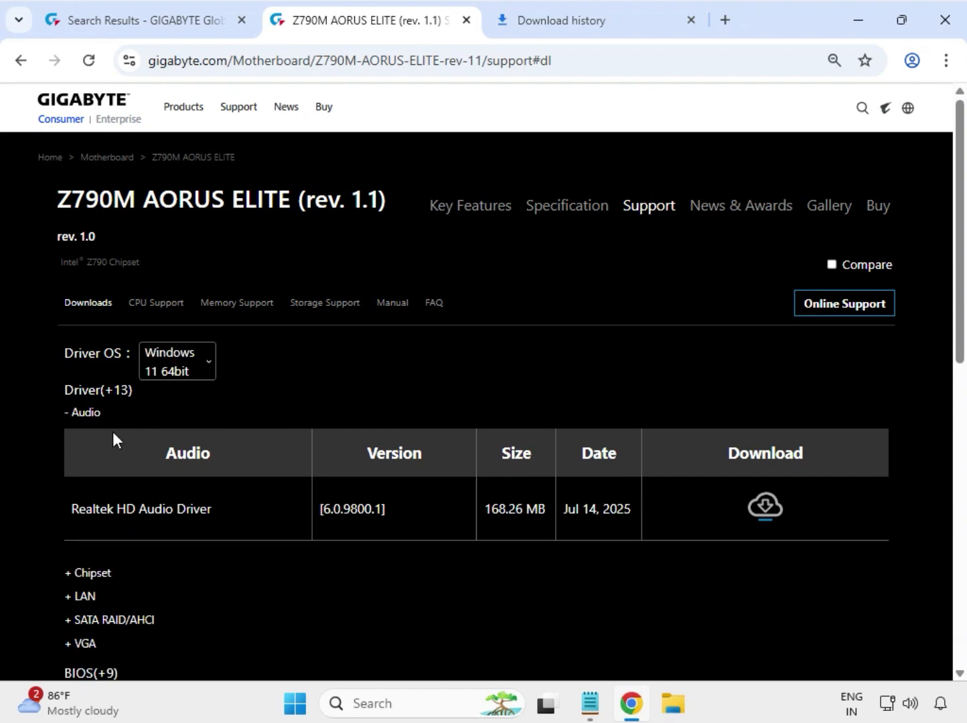
# Download the Realtek HD Audio Driver, version 6.0.9800.1, from the Audio drivers.
pyautogui.moveTo(100, 414); pyautogui.dragTo(63, 412)
pyautogui.moveTo(118, 505); pyautogui.dragTo(542, 531)
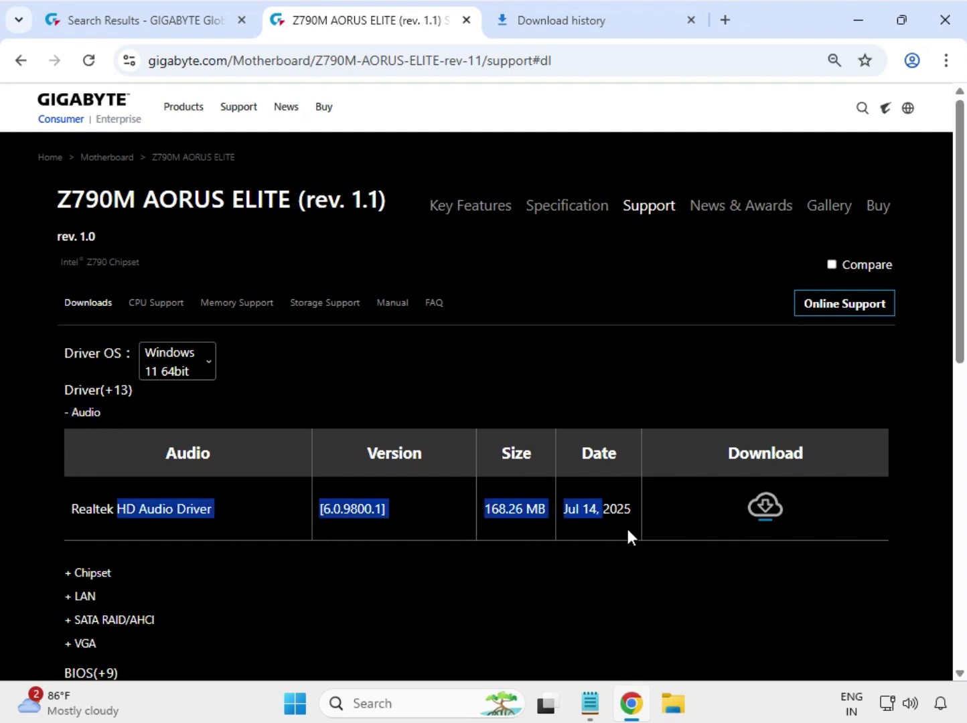
pyautogui.click(765, 508)
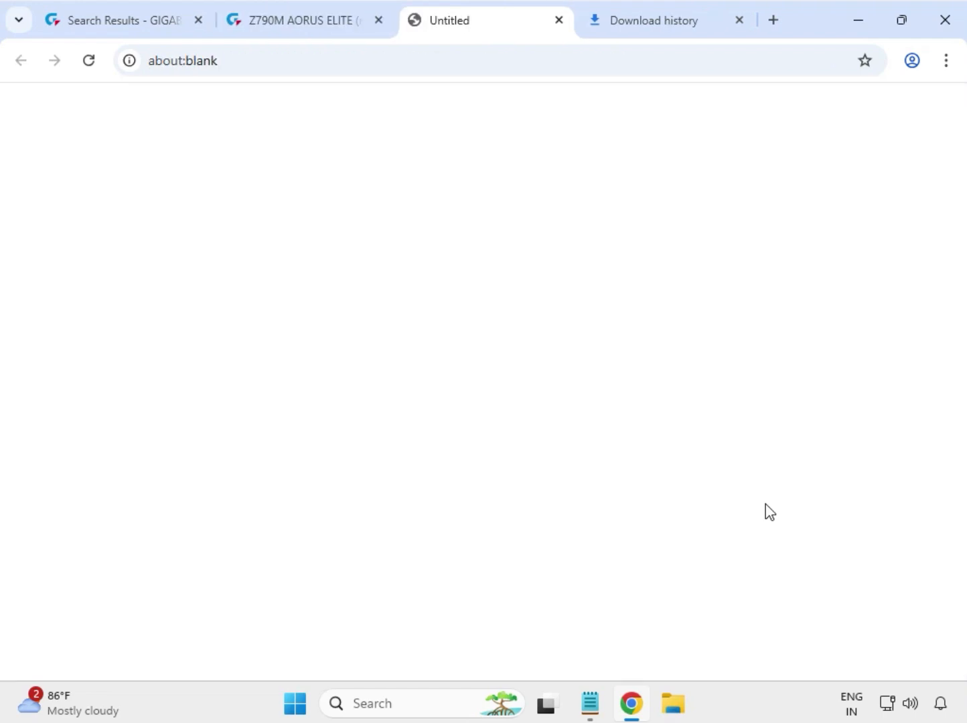
# Expand the Chipset drivers and download the Intel Serial I/O driver, version 30.100.2221.20.
pyautogui.moveTo(111, 575); pyautogui.dragTo(59, 568)
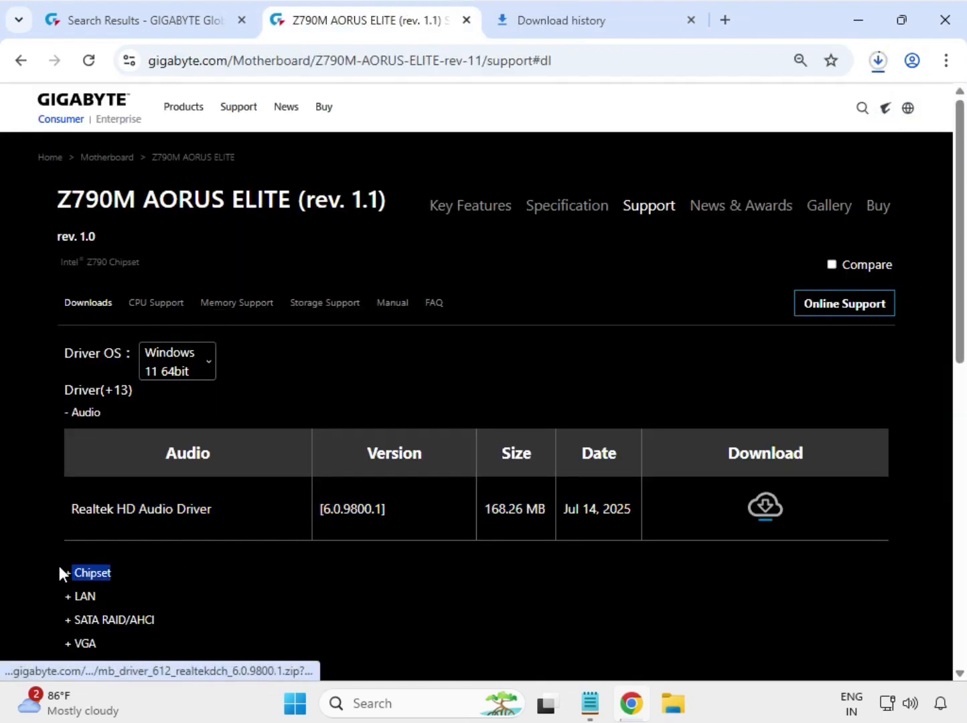
pyautogui.click(93, 574)
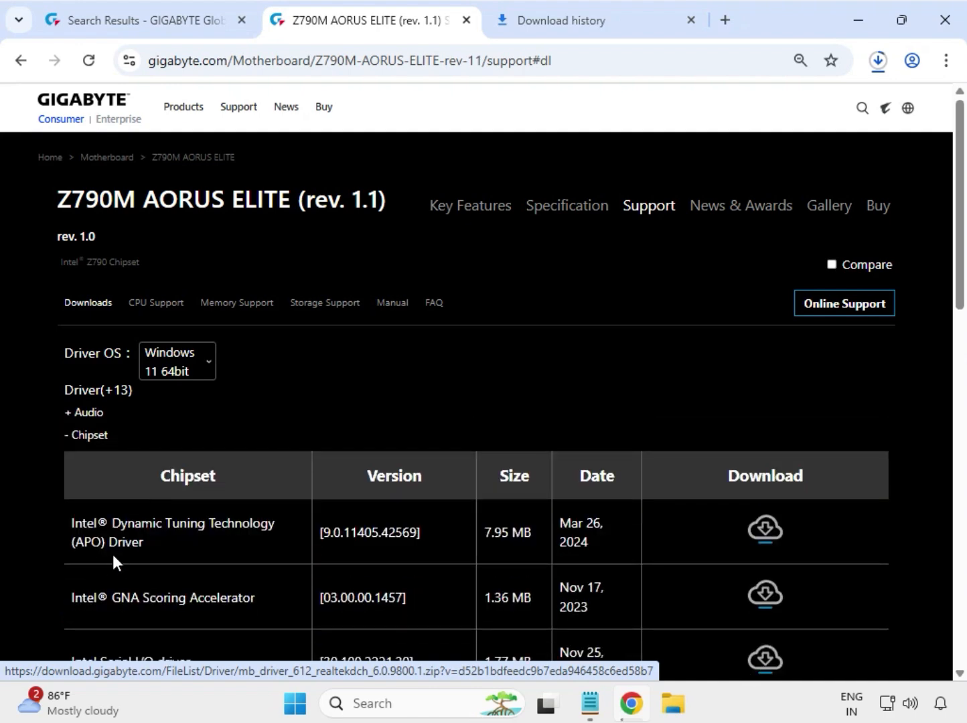
pyautogui.scroll(-4, 113, 554)
pyautogui.moveTo(98, 383); pyautogui.dragTo(770, 364)
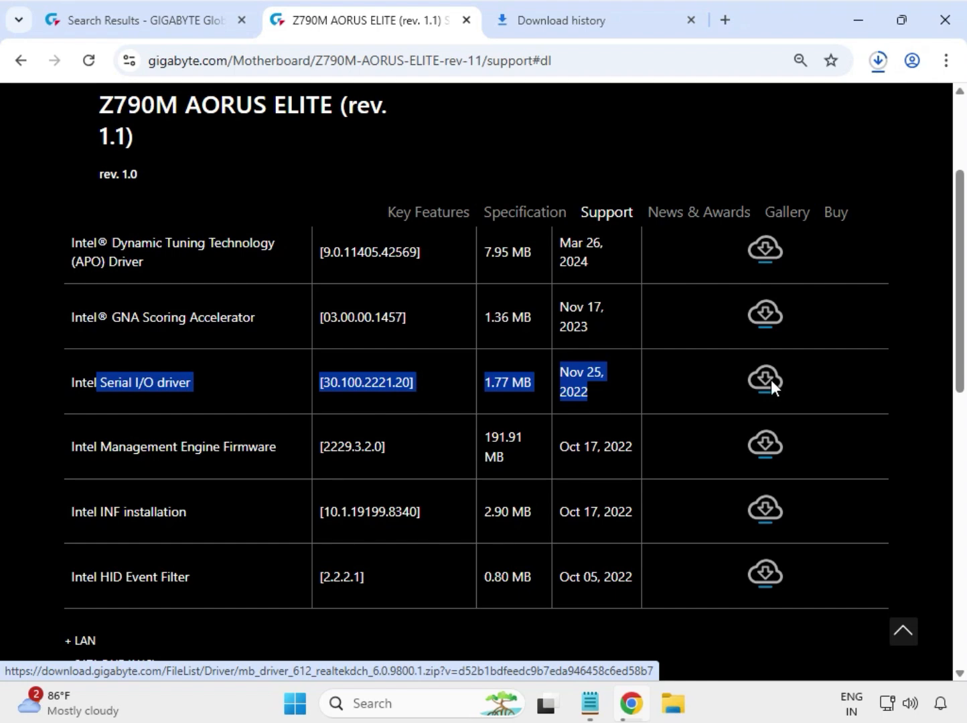
pyautogui.click(763, 380)
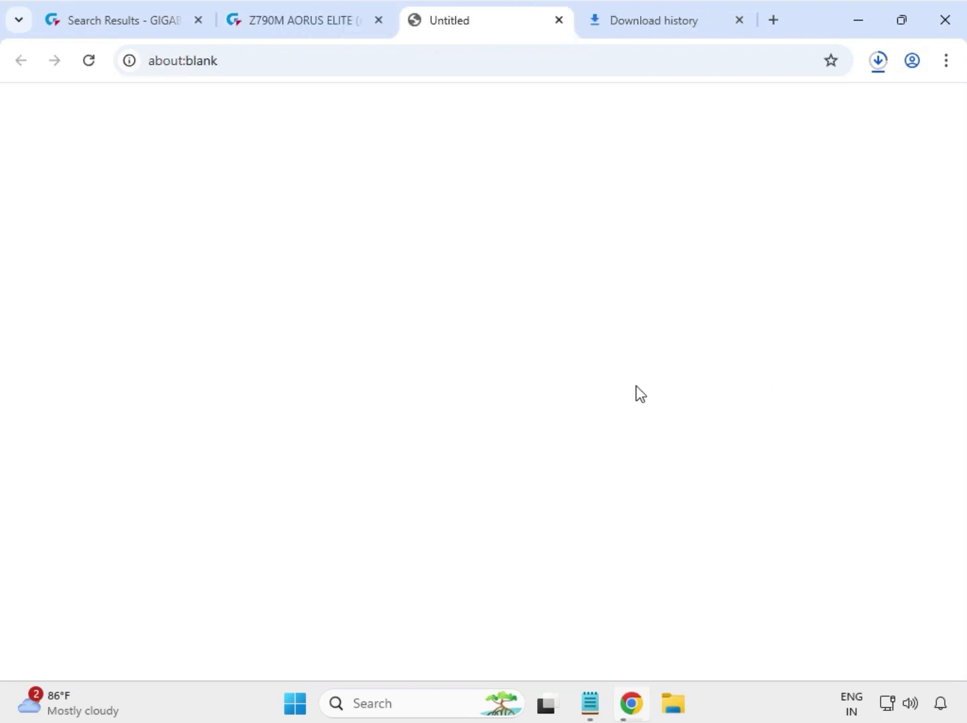
# Download the Intel INF installation package, version 10.1.19199.8340, from the Chipset drivers.
pyautogui.scroll(-1, 298, 487)
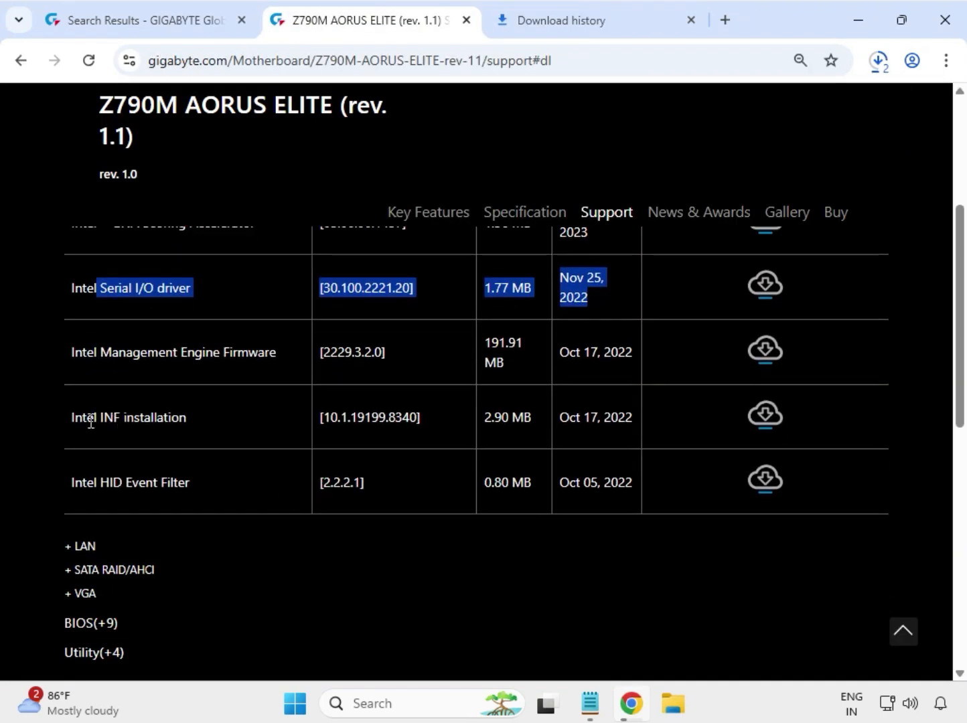
pyautogui.moveTo(95, 418); pyautogui.dragTo(230, 424)
pyautogui.moveTo(697, 393); pyautogui.dragTo(769, 422)
pyautogui.click(767, 419)
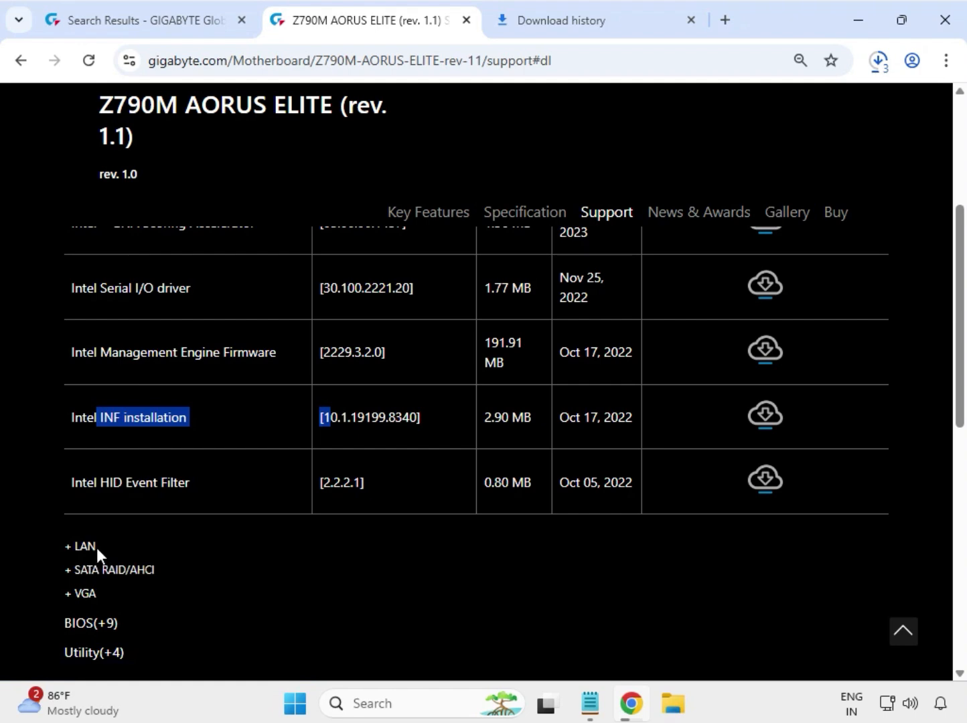
# Expand the LAN drivers and download the Realtek LAN Driver, version 11.24.0318.2025.
pyautogui.moveTo(96, 548); pyautogui.dragTo(77, 548)
pyautogui.click(76, 547)
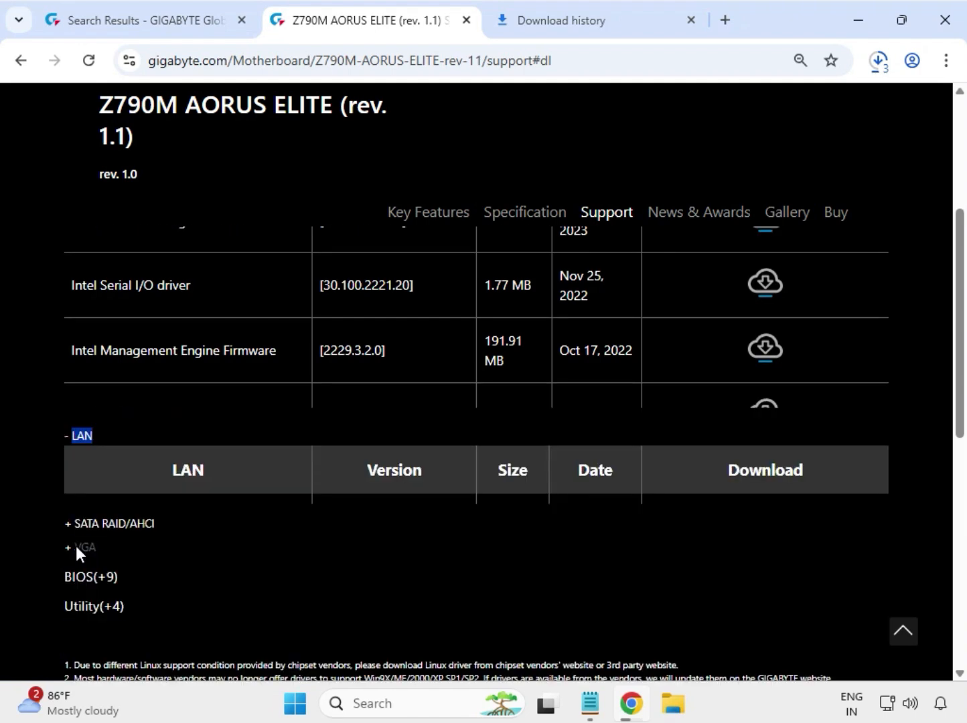
pyautogui.scroll(3, 76, 546)
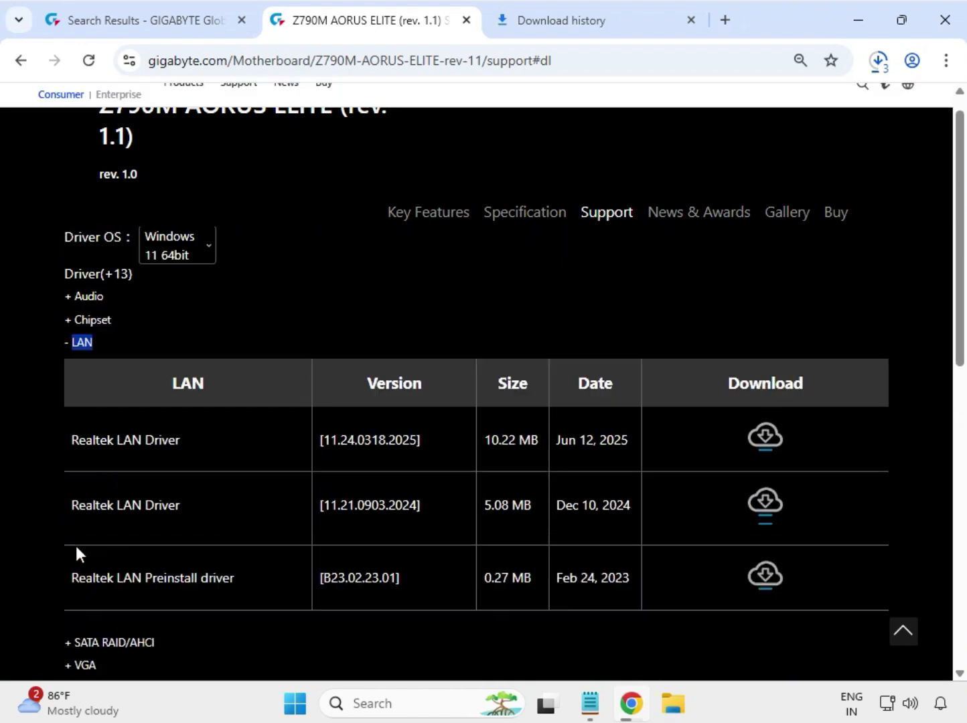
pyautogui.scroll(2, 75, 499)
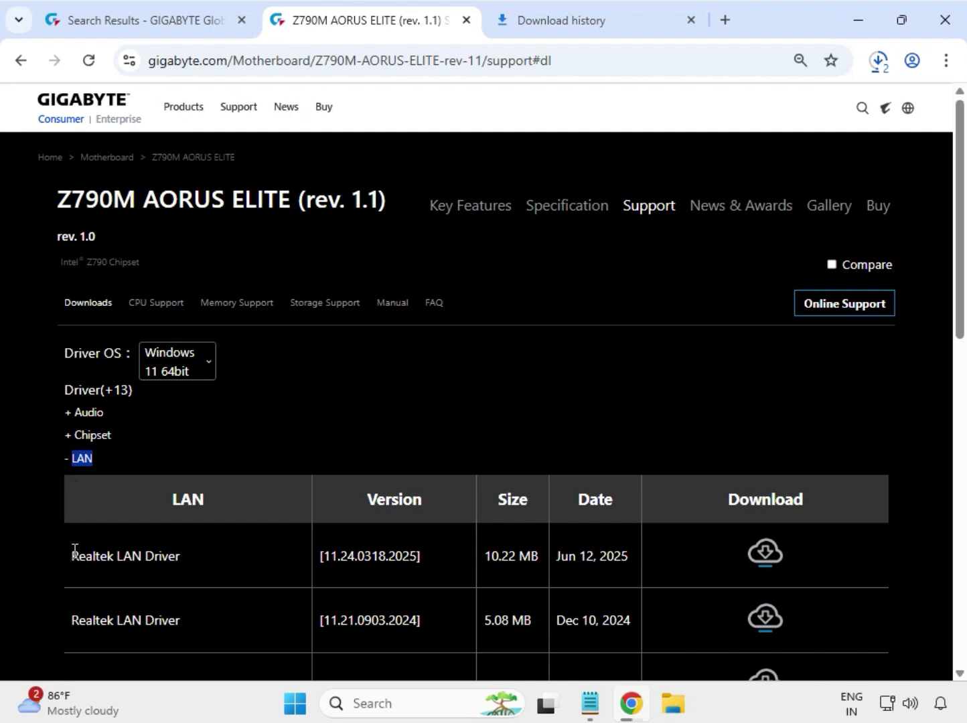
pyautogui.moveTo(75, 549); pyautogui.dragTo(679, 560)
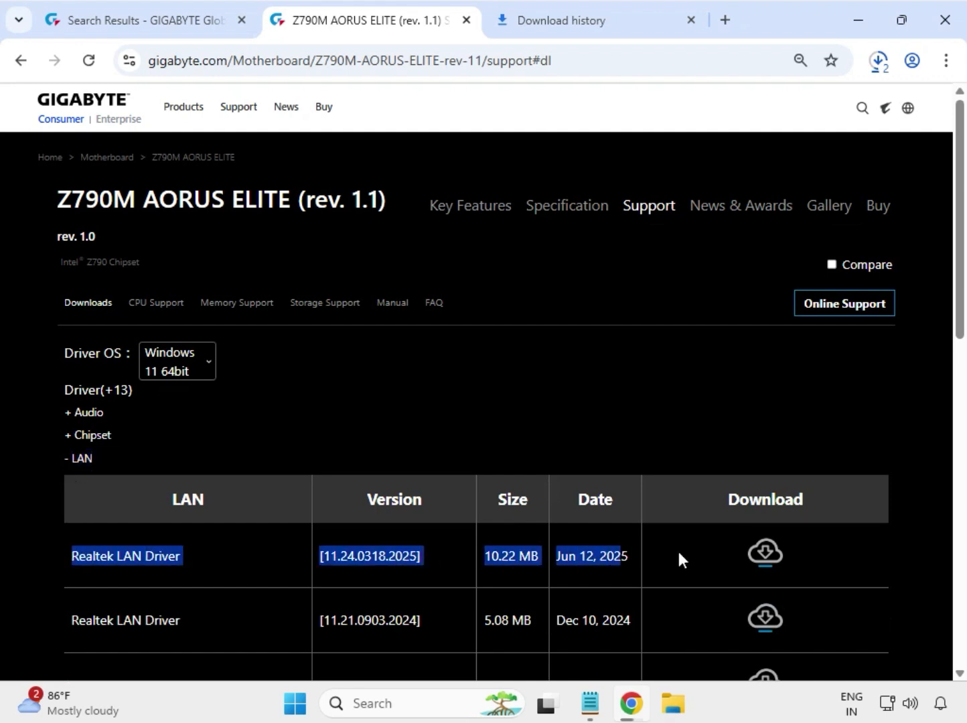
pyautogui.click(774, 561)
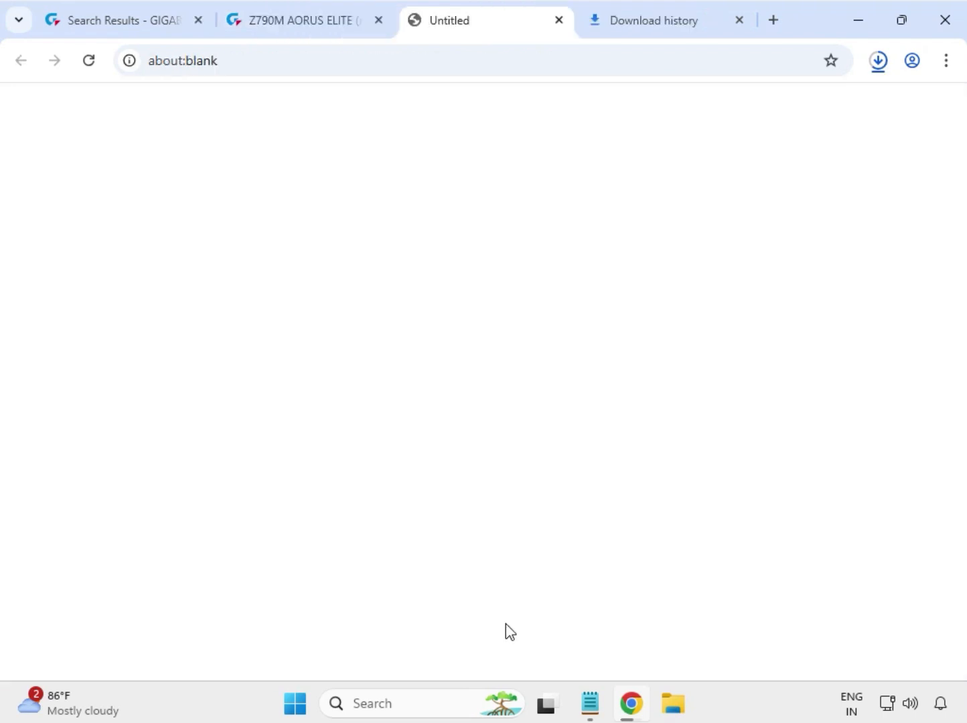
# Expand the VGA drivers and download the Intel Graphic Driver, version 31.0.101.3302.
pyautogui.scroll(-5, 348, 577)
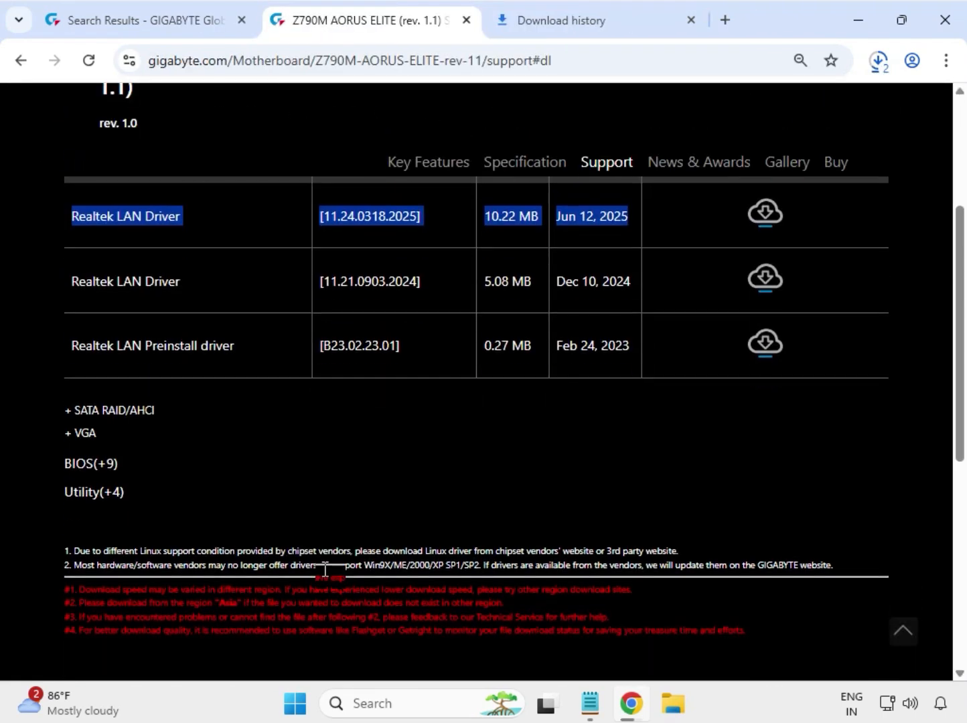
pyautogui.moveTo(97, 410); pyautogui.dragTo(74, 400)
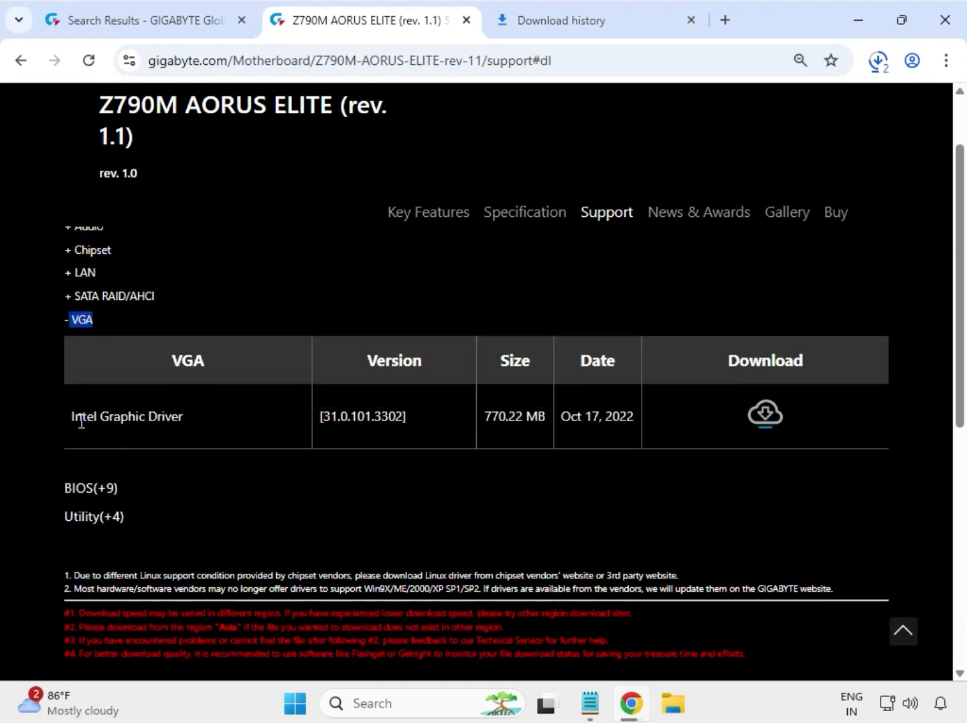
pyautogui.moveTo(76, 423); pyautogui.dragTo(694, 412)
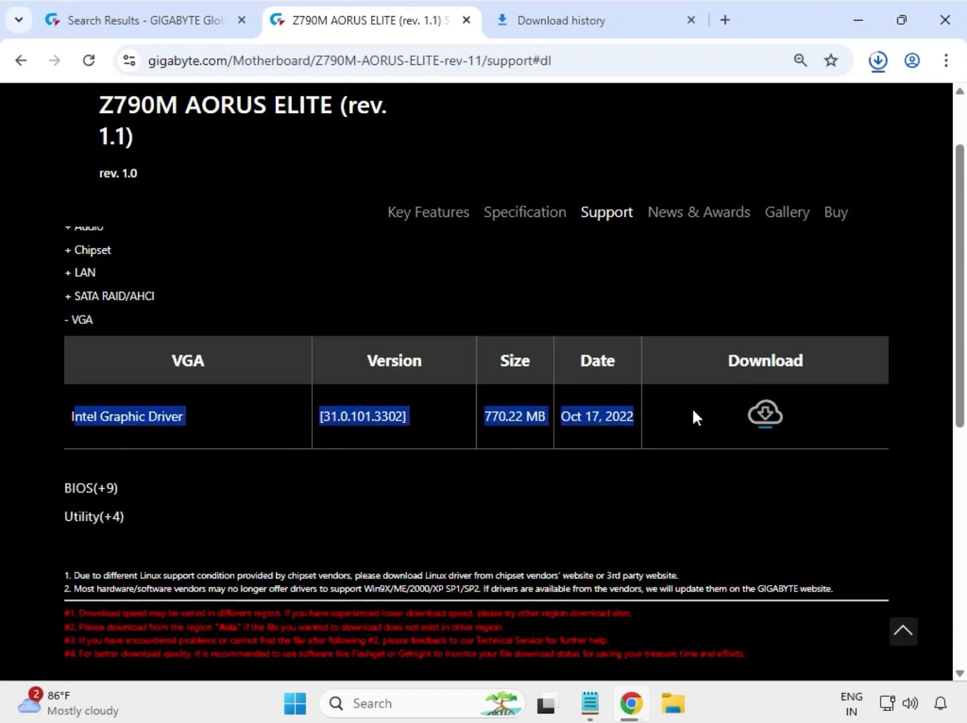
pyautogui.click(769, 421)
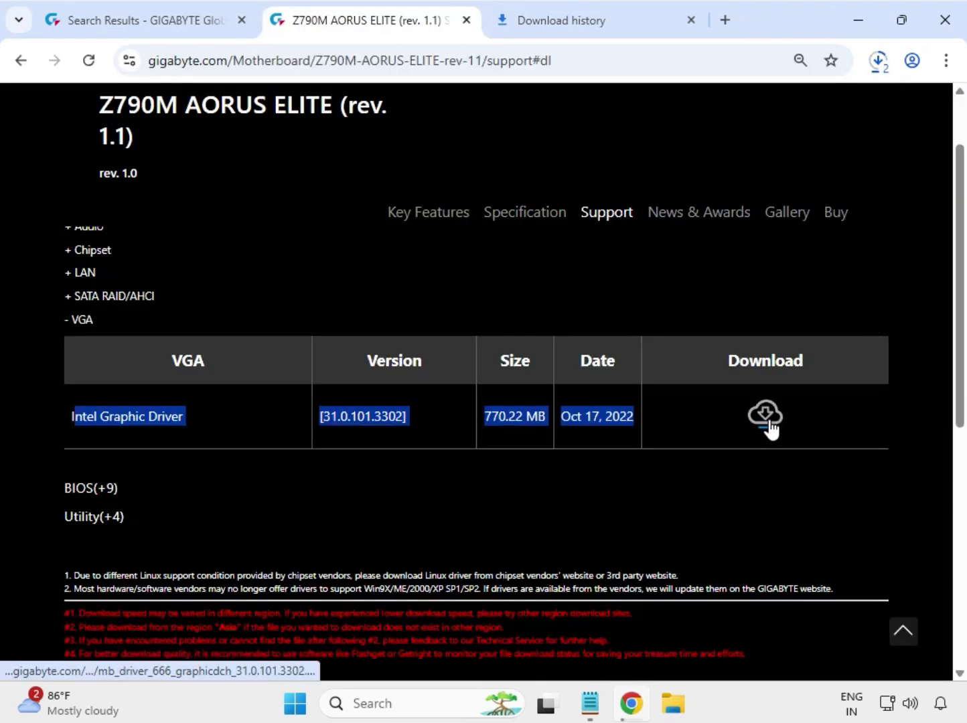
# Expand the BIOS section to view the available BIOS versions for the motherboard.
pyautogui.click(812, 479)
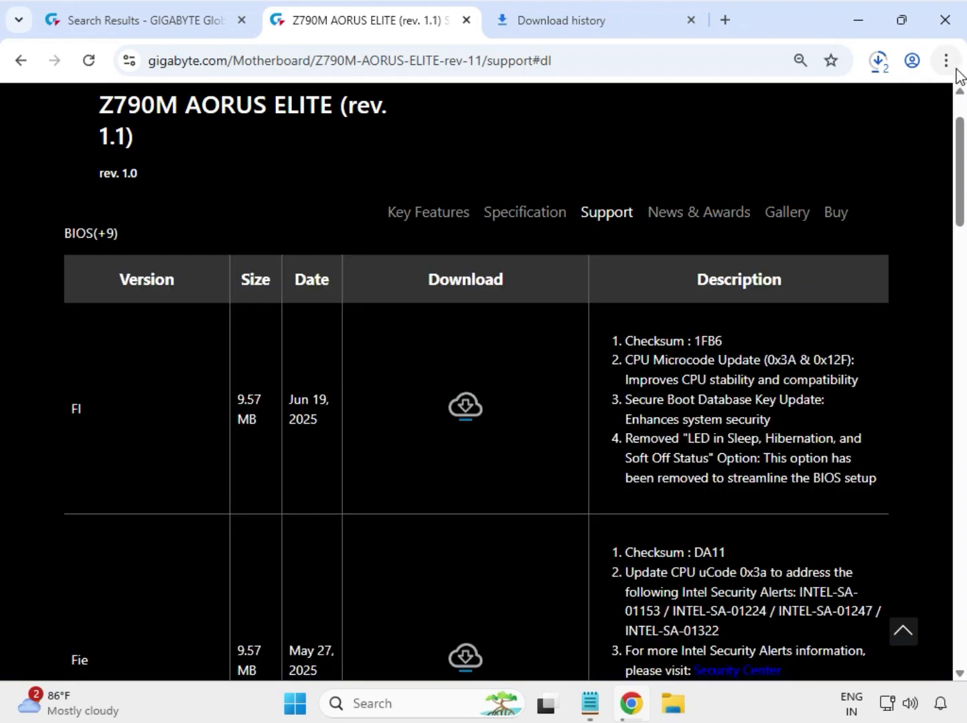
pyautogui.scroll(3, 870, 306)
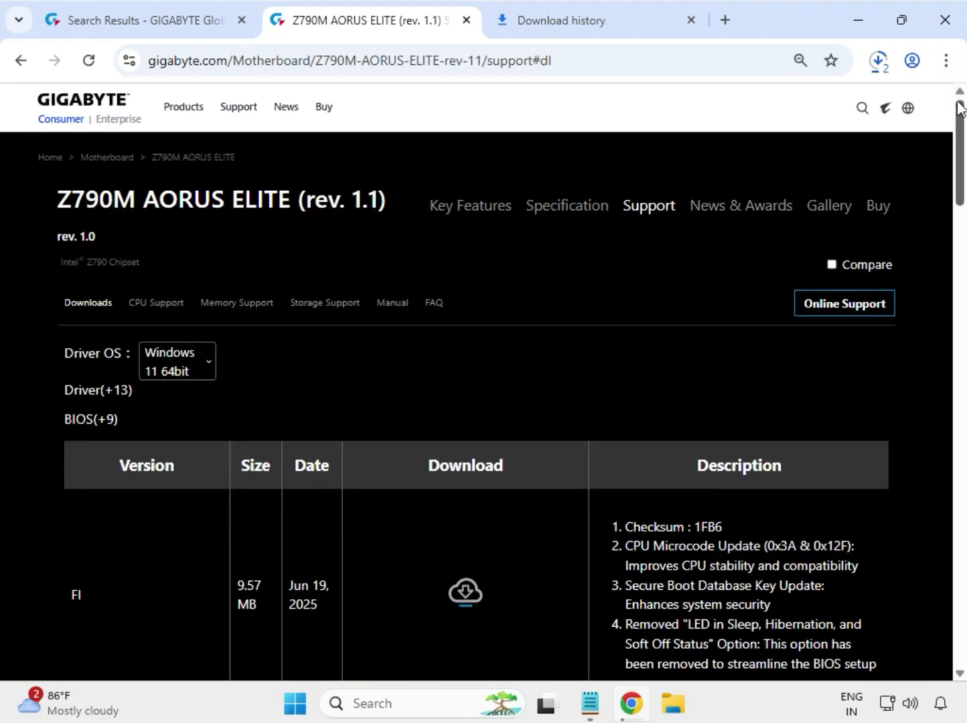
# Show the downloaded LAN driver archive in its folder from the download history and select the driver files listed there.
pyautogui.click(946, 61)
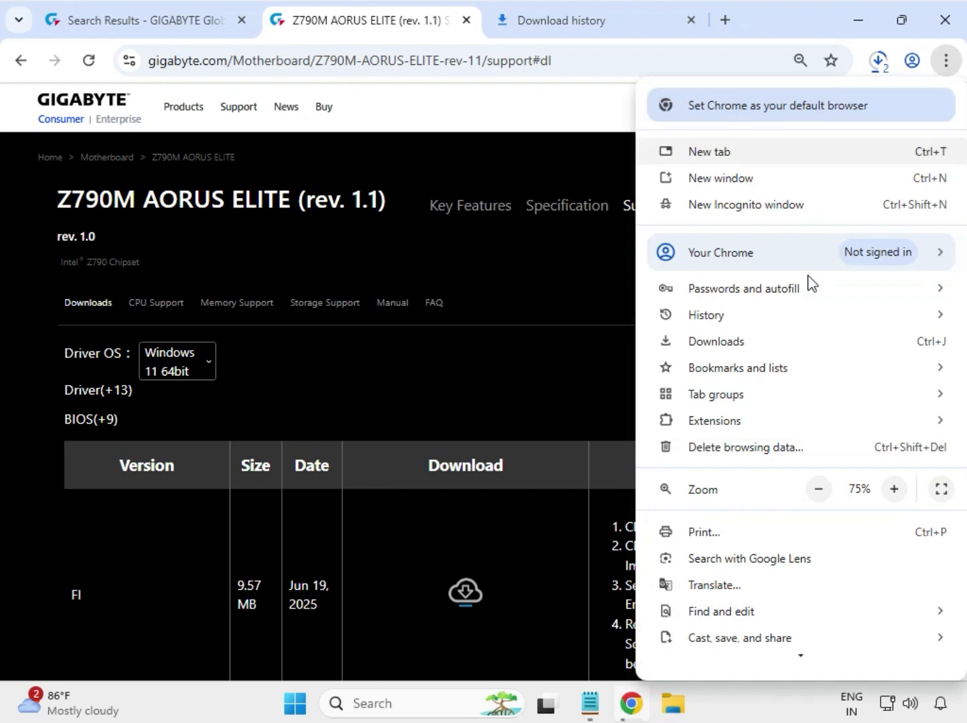
pyautogui.click(709, 338)
pyautogui.scroll(-2, 549, 427)
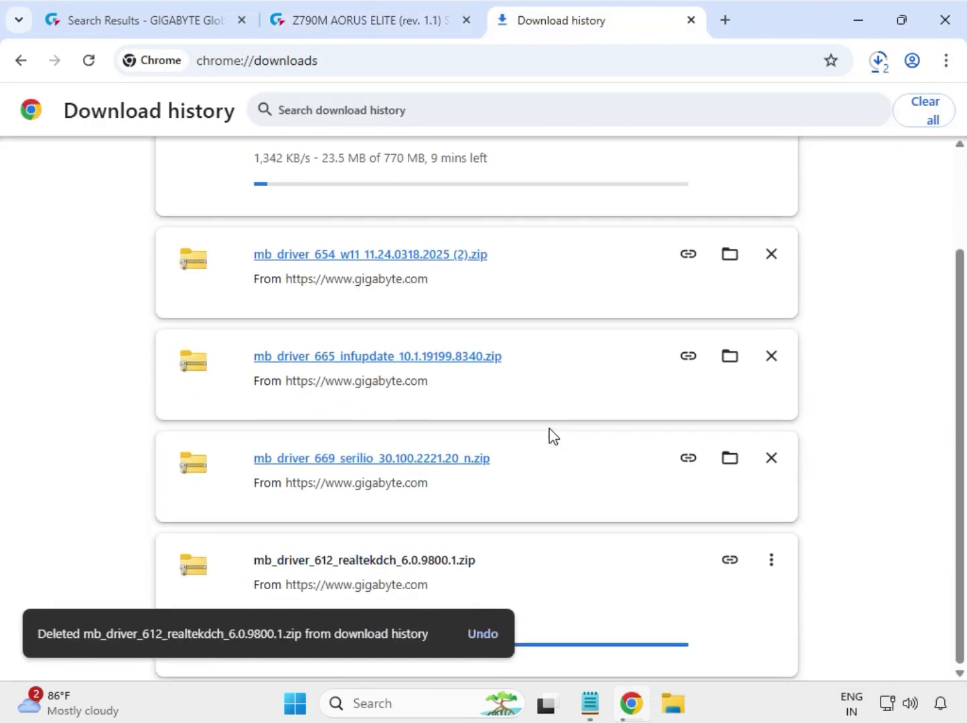
pyautogui.scroll(2, 549, 433)
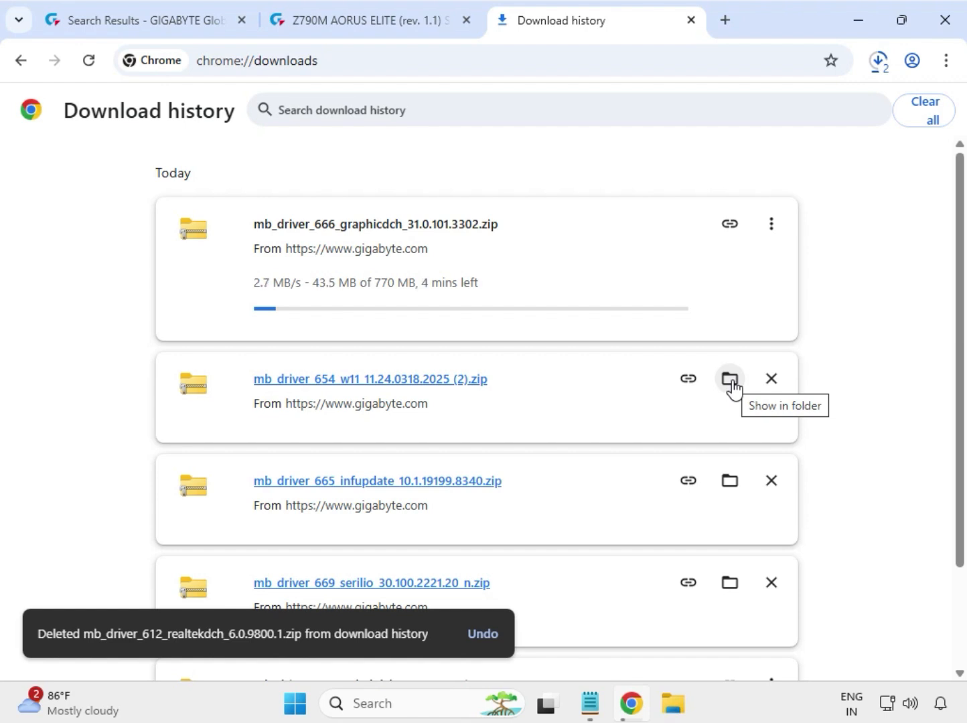
pyautogui.click(730, 379)
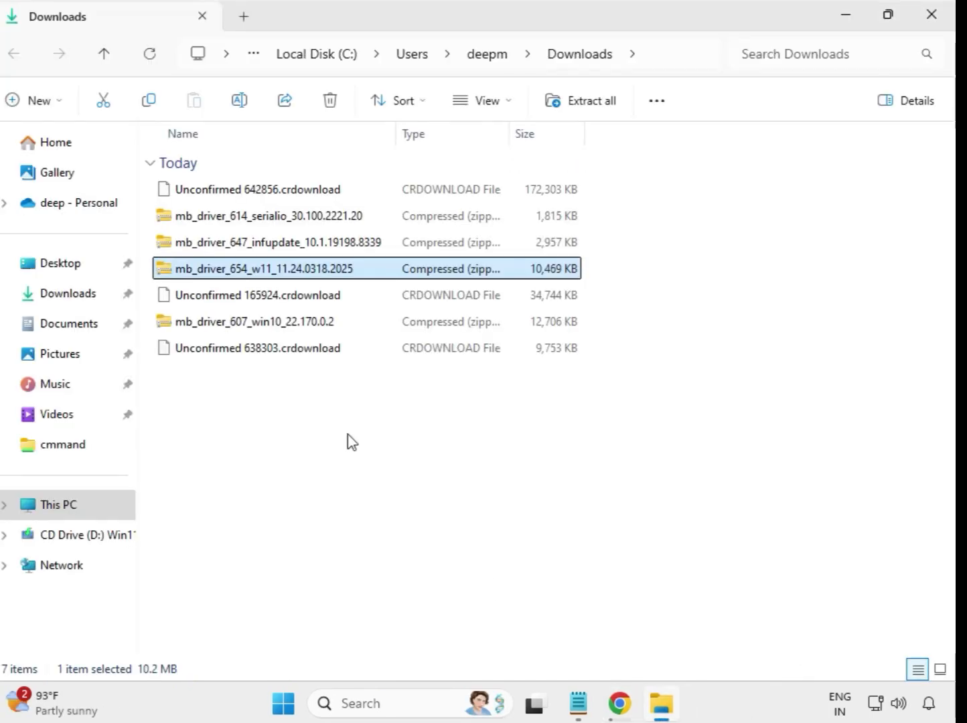
pyautogui.moveTo(349, 429); pyautogui.dragTo(329, 194)
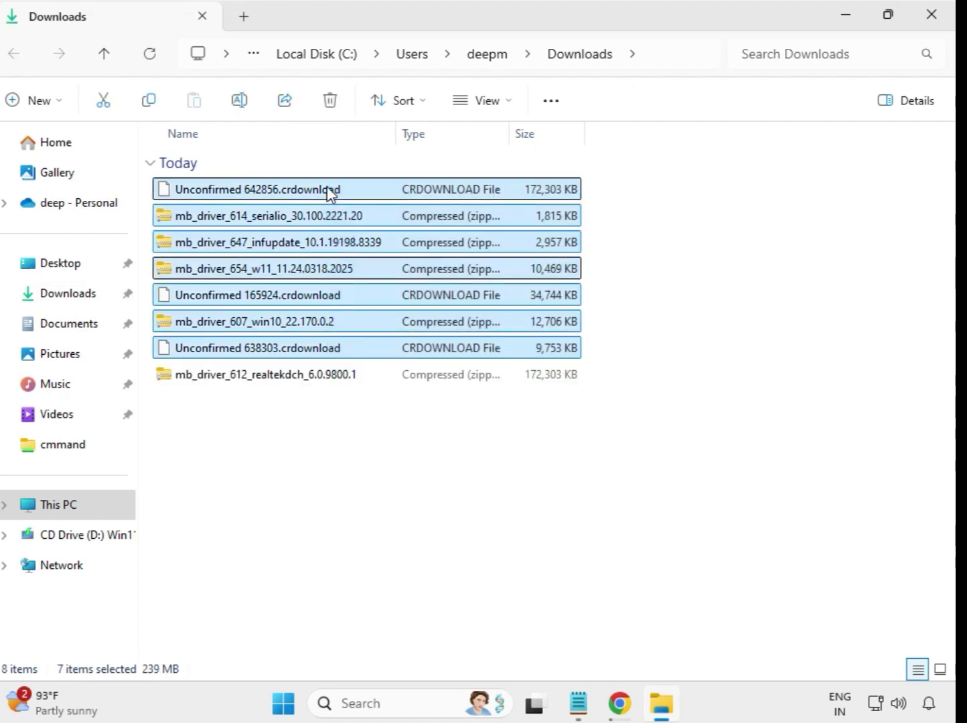
# Extract the mb_driver_614_serialio_30.100.2221.20 archive to its default folder in Downloads, close the extracted window and select the new folder.
pyautogui.click(515, 445)
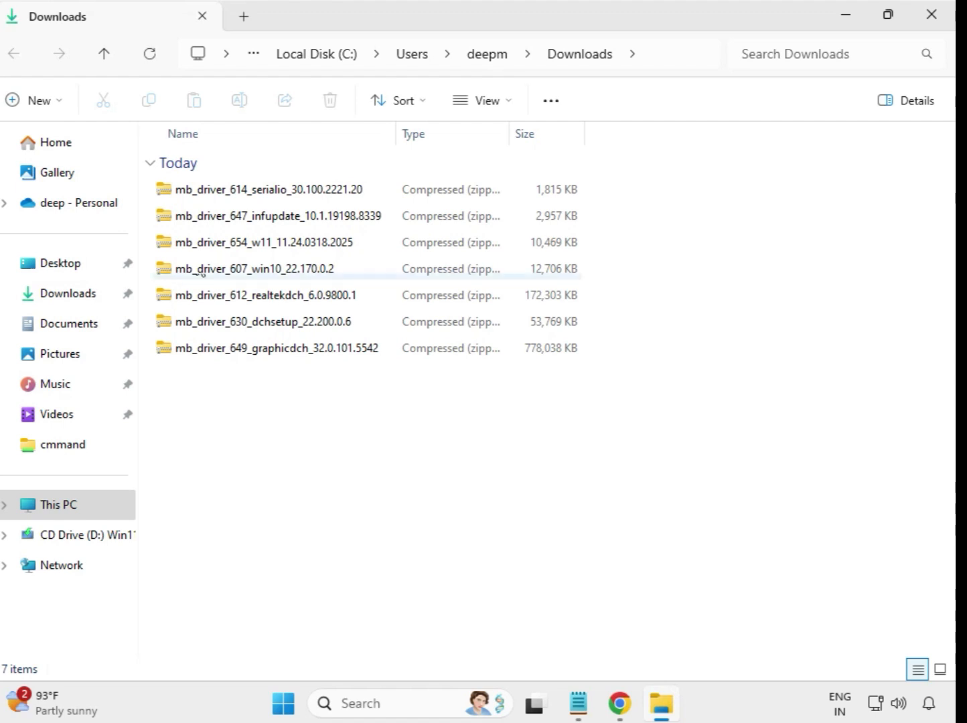
pyautogui.click(248, 194)
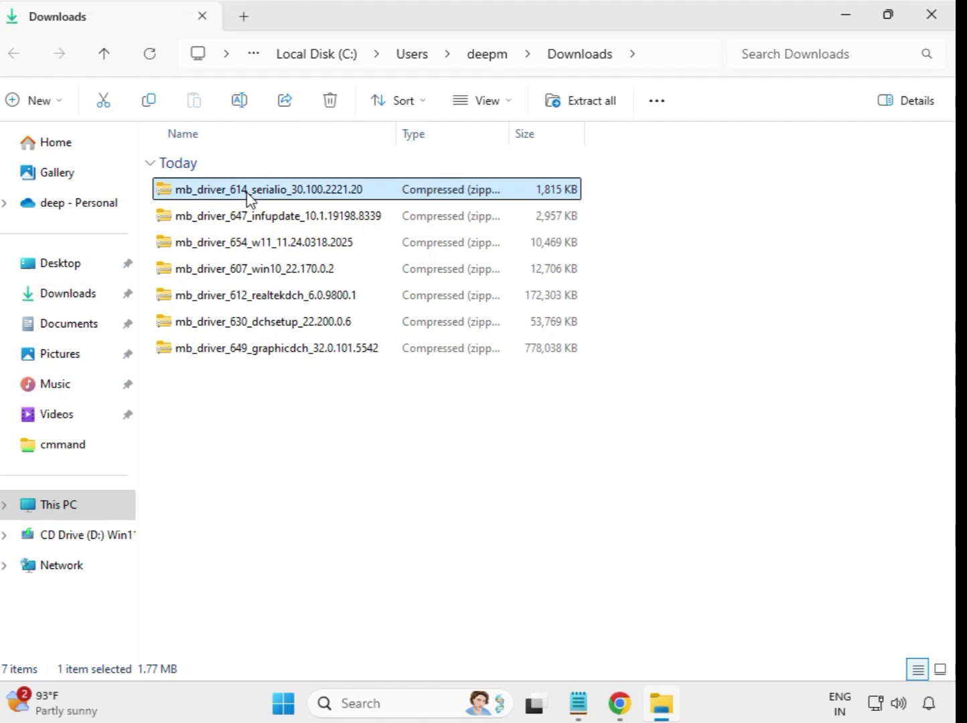
pyautogui.rightClick(249, 196)
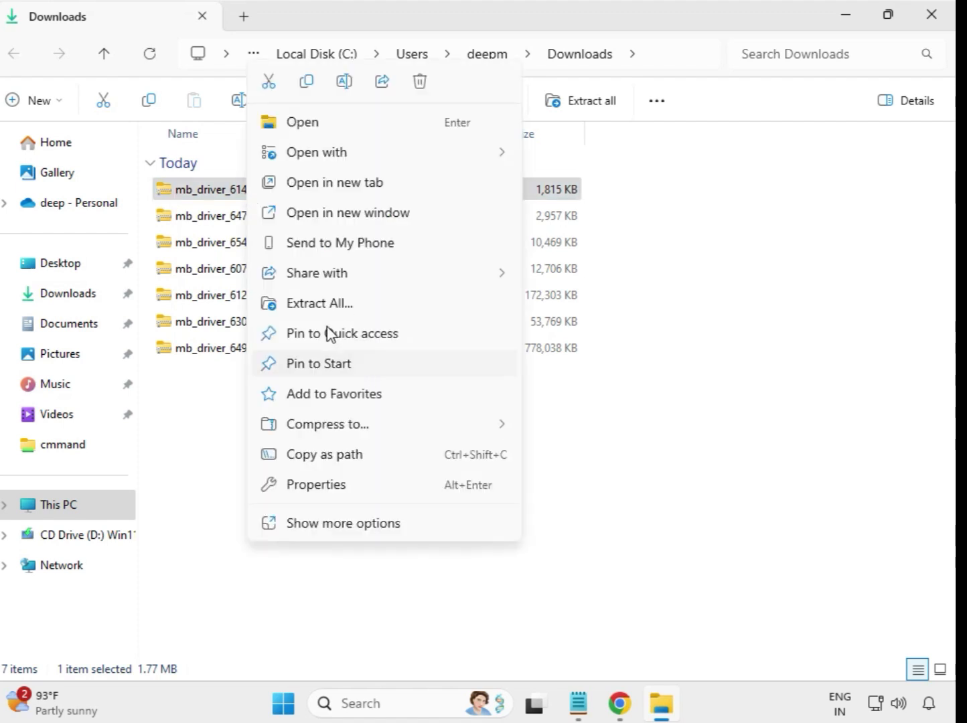
pyautogui.click(325, 305)
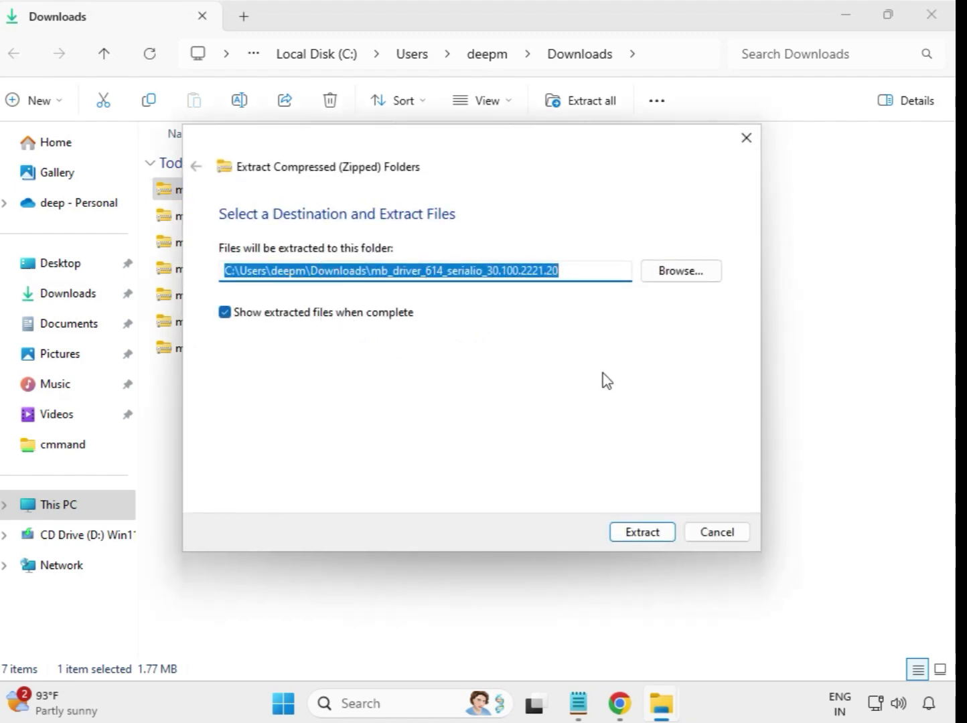
pyautogui.click(643, 532)
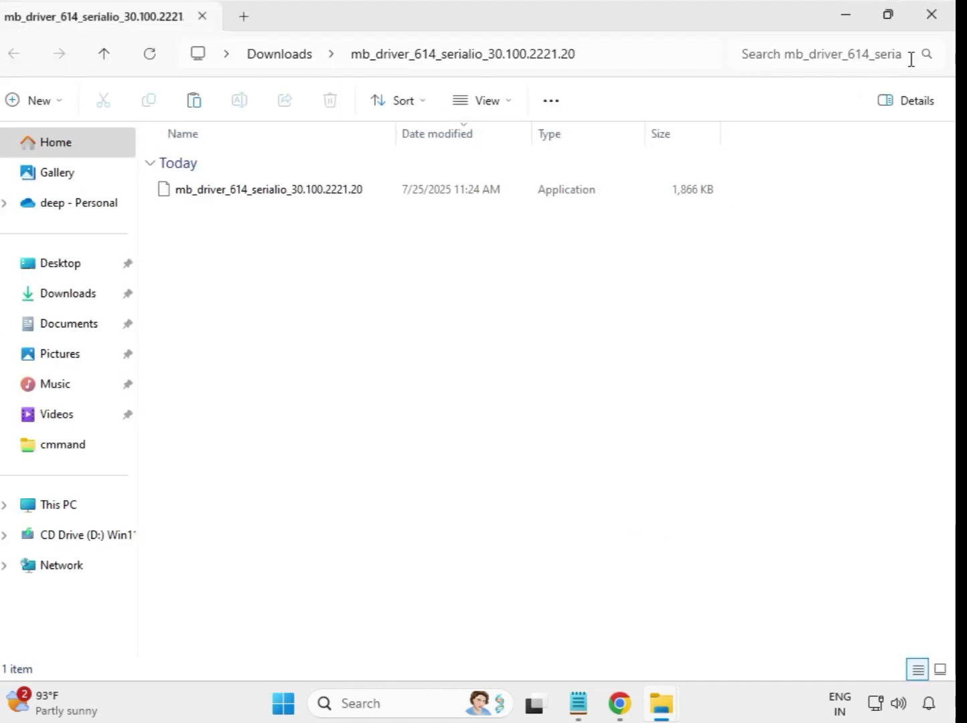
pyautogui.click(934, 18)
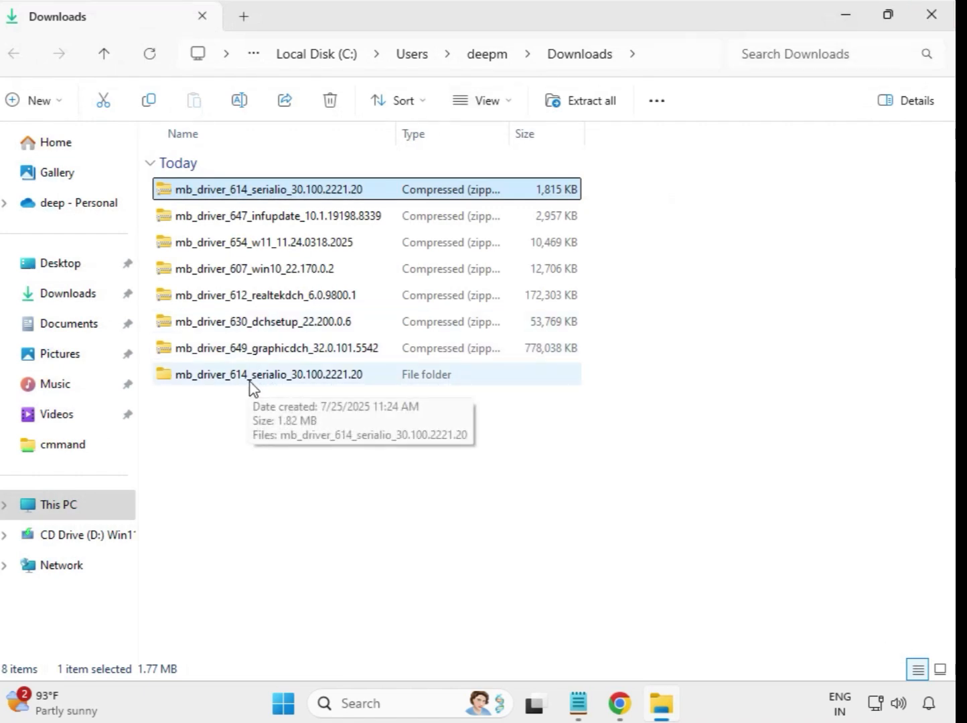
pyautogui.click(200, 377)
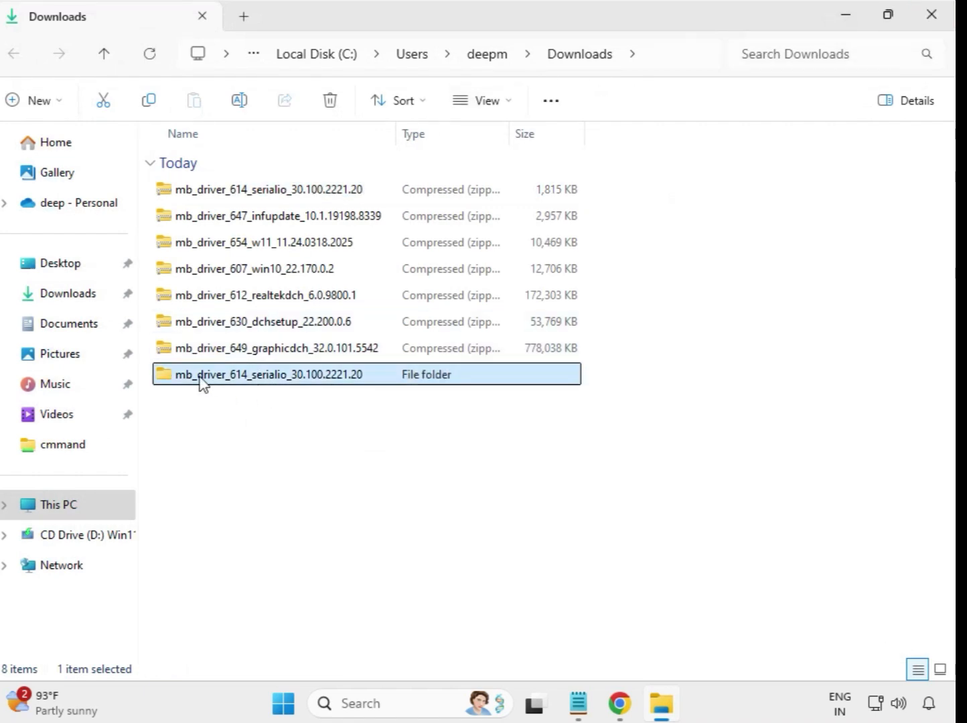
# Extract the mb_driver_647_infupdate_10.1.19198.8339 archive to its default folder in Downloads and close the extracted files window.
pyautogui.click(254, 226)
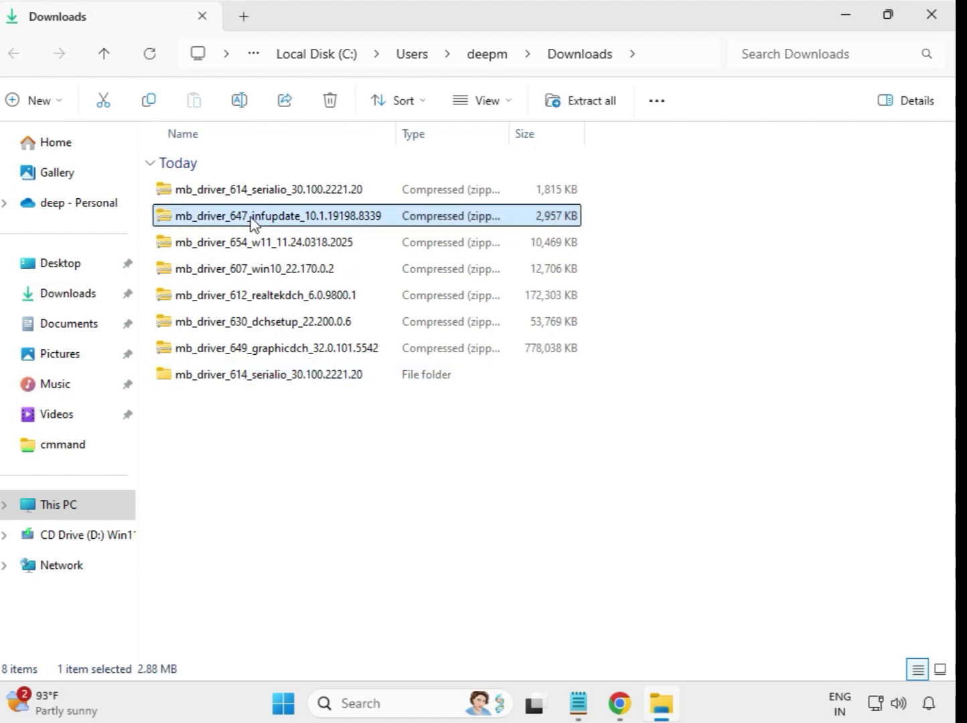
pyautogui.rightClick(252, 224)
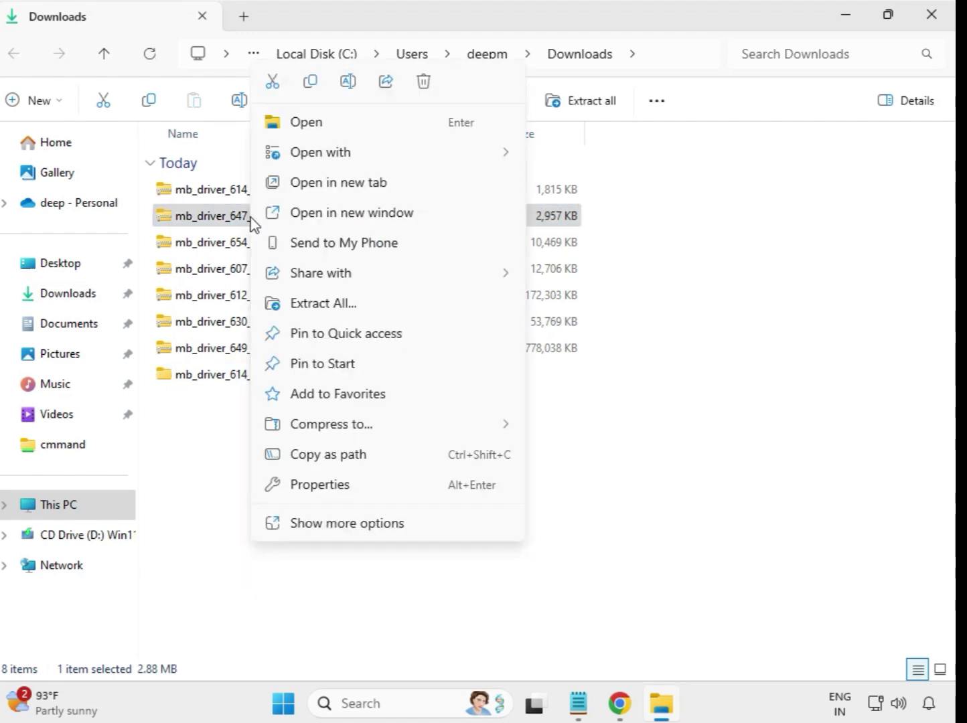
pyautogui.click(323, 304)
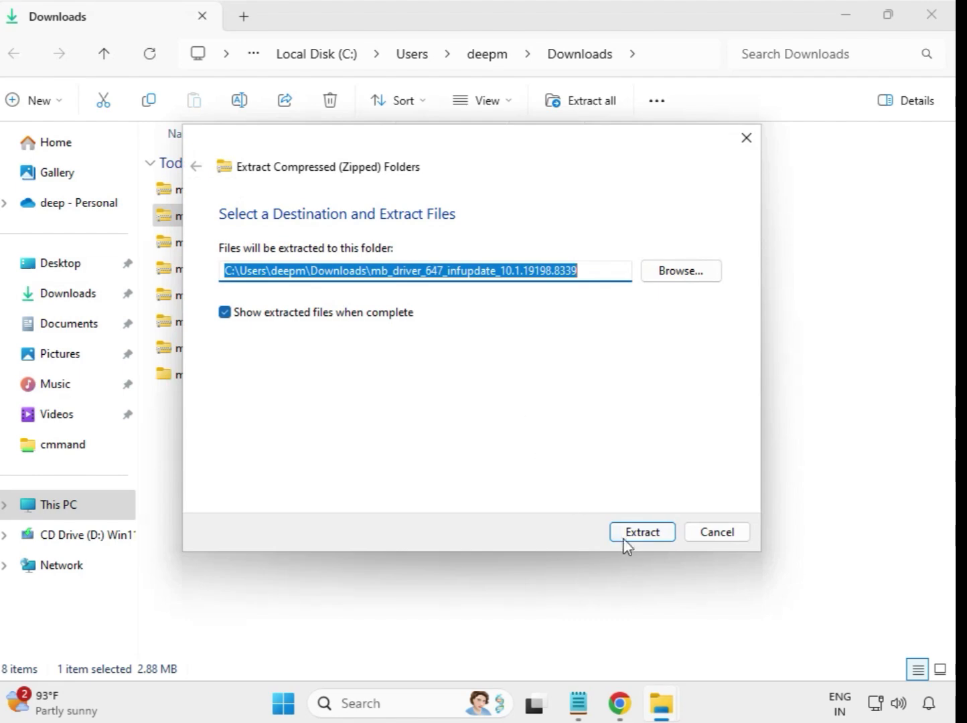
pyautogui.click(626, 536)
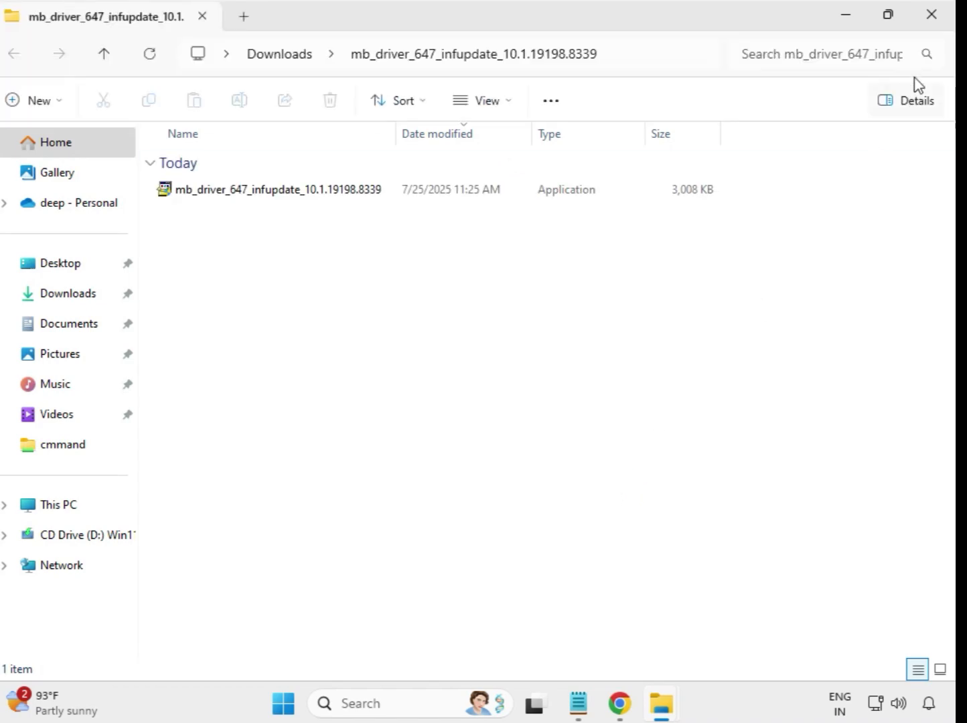
pyautogui.click(931, 14)
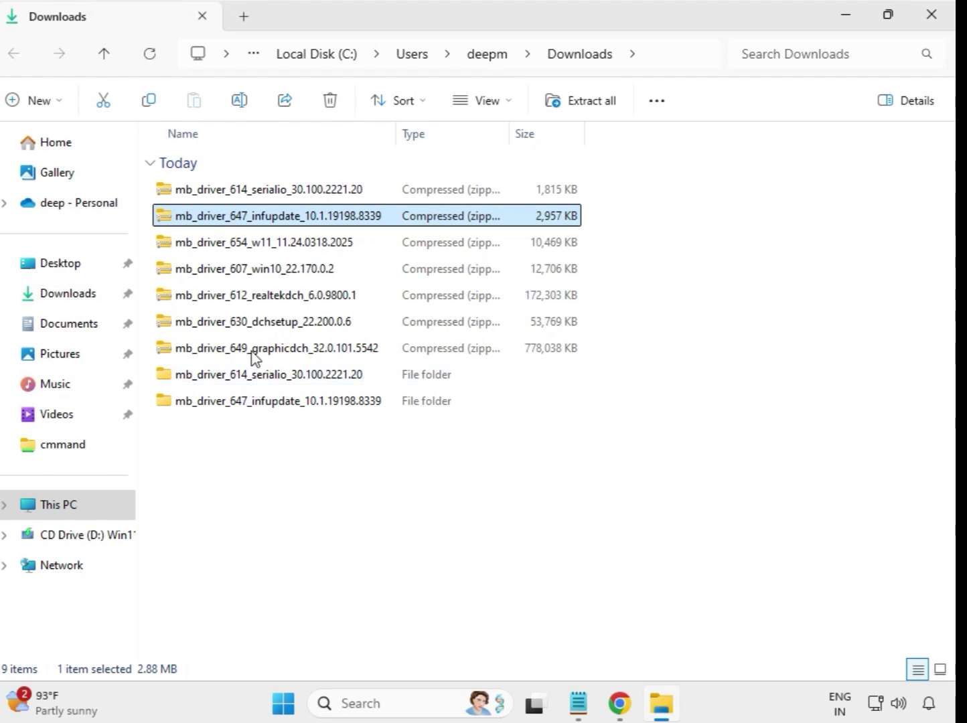
# Extract the mb_driver_654_w11_11.24.0318.2025 archive to its default folder in Downloads and close the extracted files window.
pyautogui.click(248, 253)
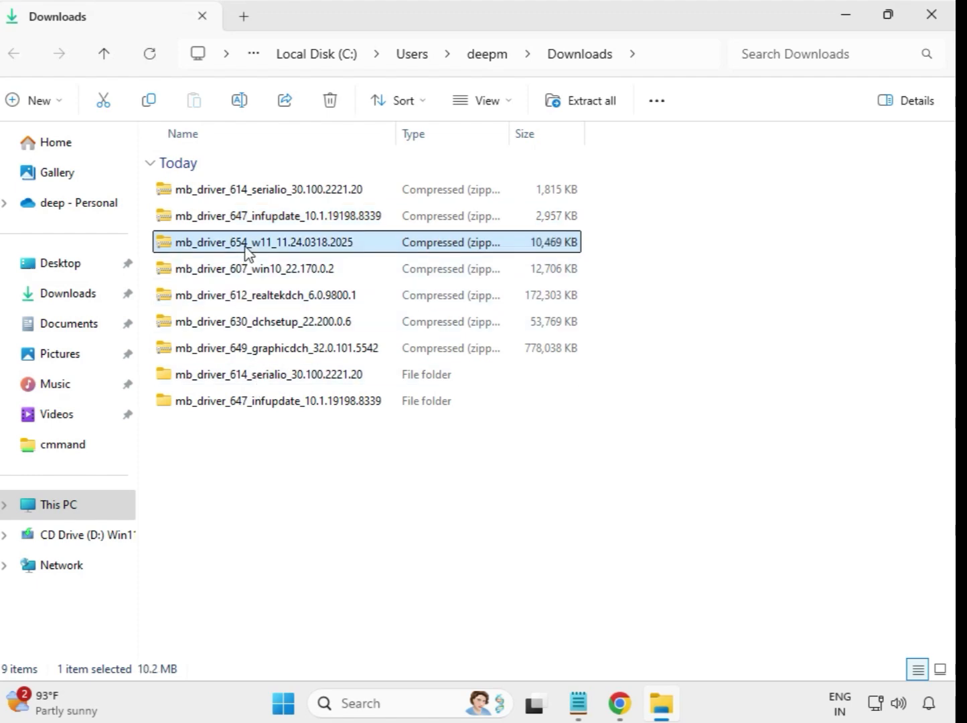
pyautogui.rightClick(248, 253)
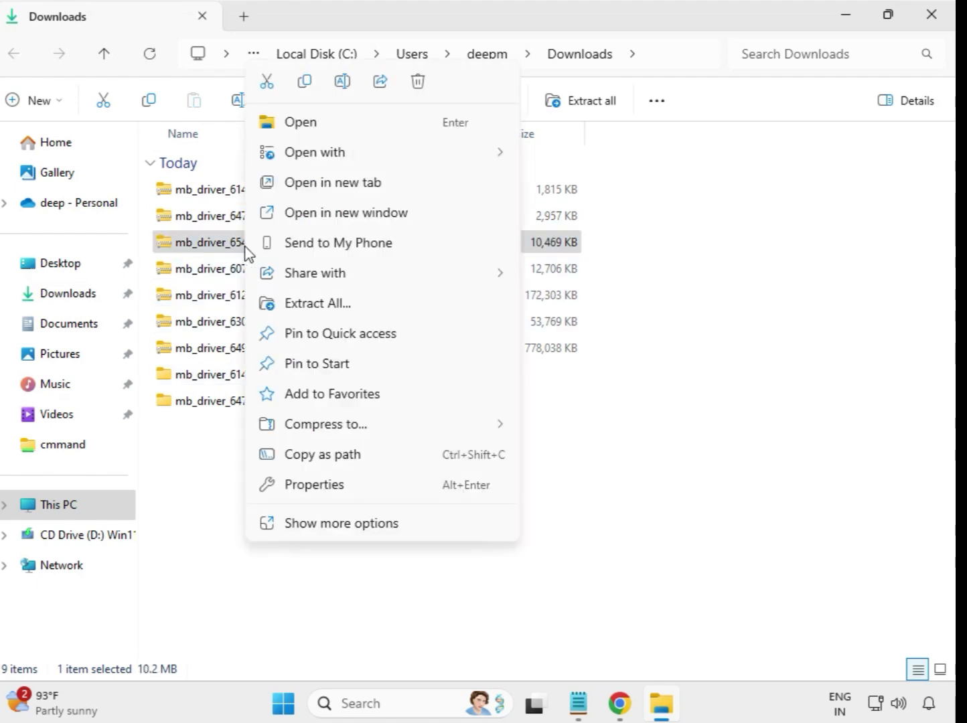
pyautogui.click(328, 305)
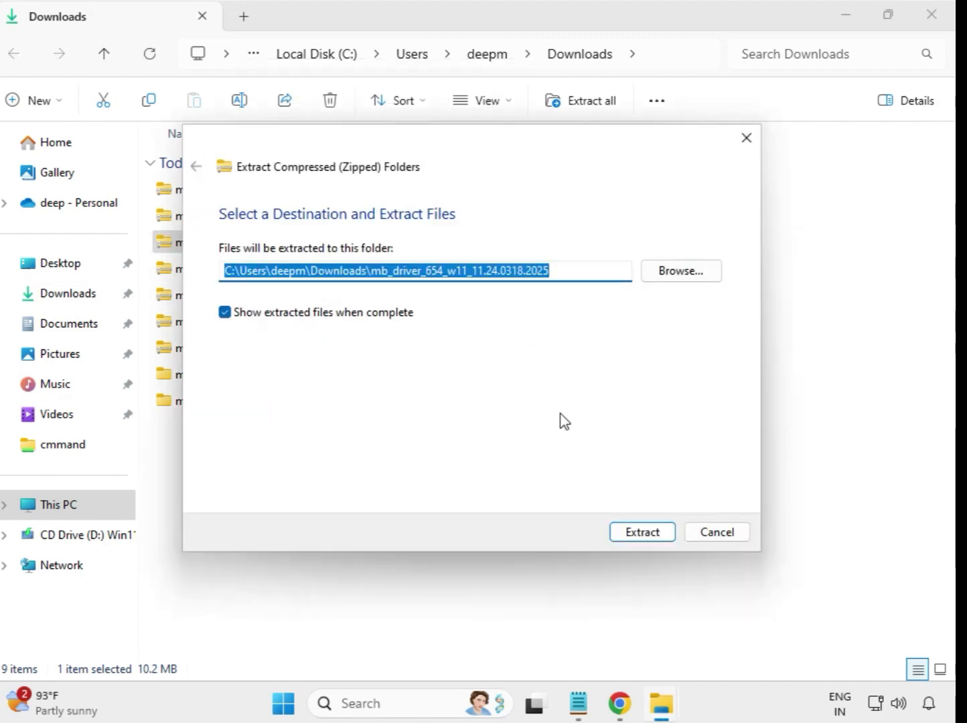
pyautogui.click(625, 534)
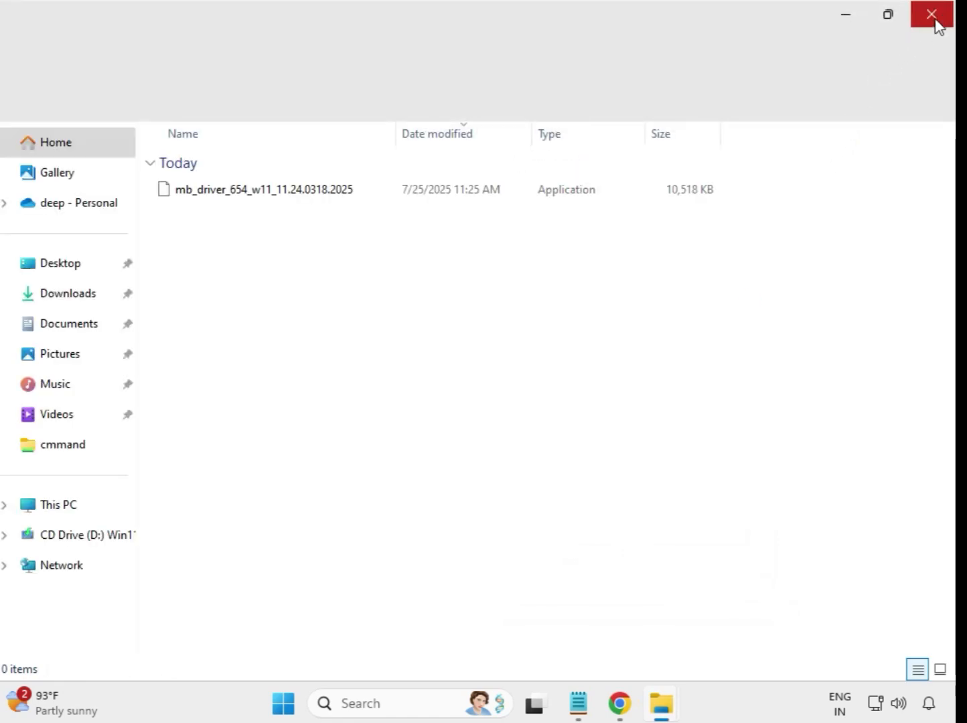
pyautogui.click(935, 18)
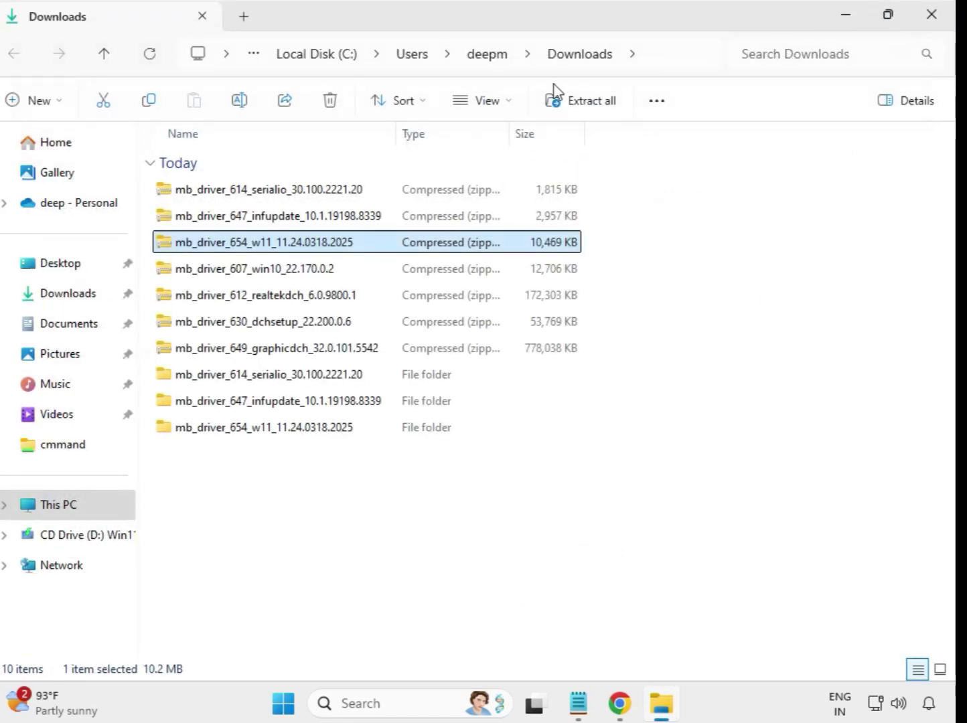
# Extract the mb_driver_607_win10_22.170.0.2 archive to its default folder in Downloads and close the extracted files window.
pyautogui.click(218, 275)
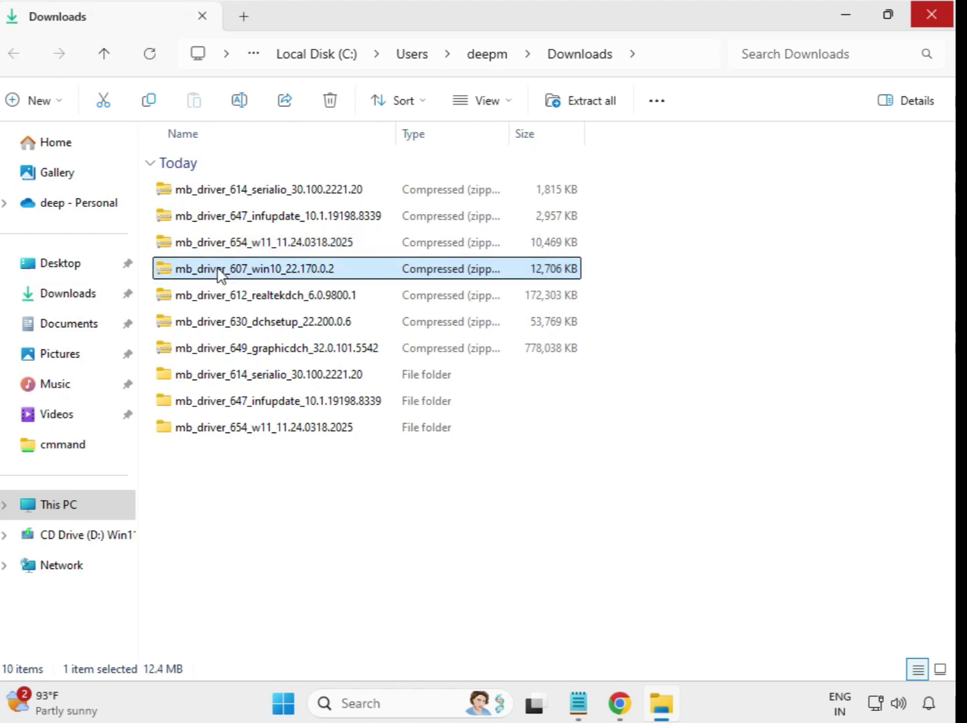
pyautogui.rightClick(218, 274)
pyautogui.click(285, 305)
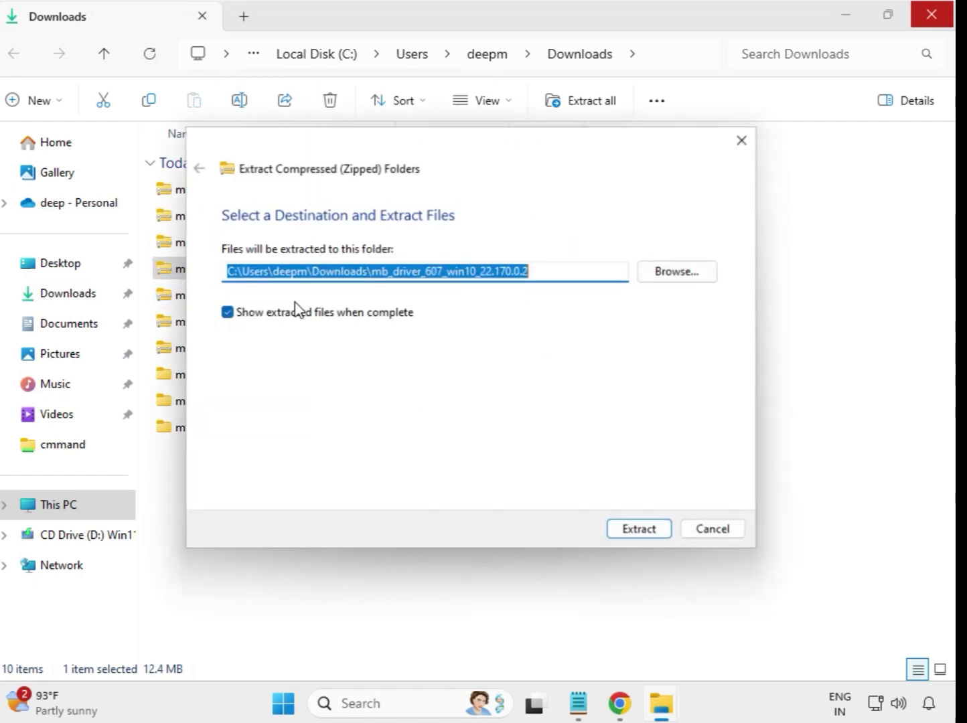
pyautogui.click(642, 533)
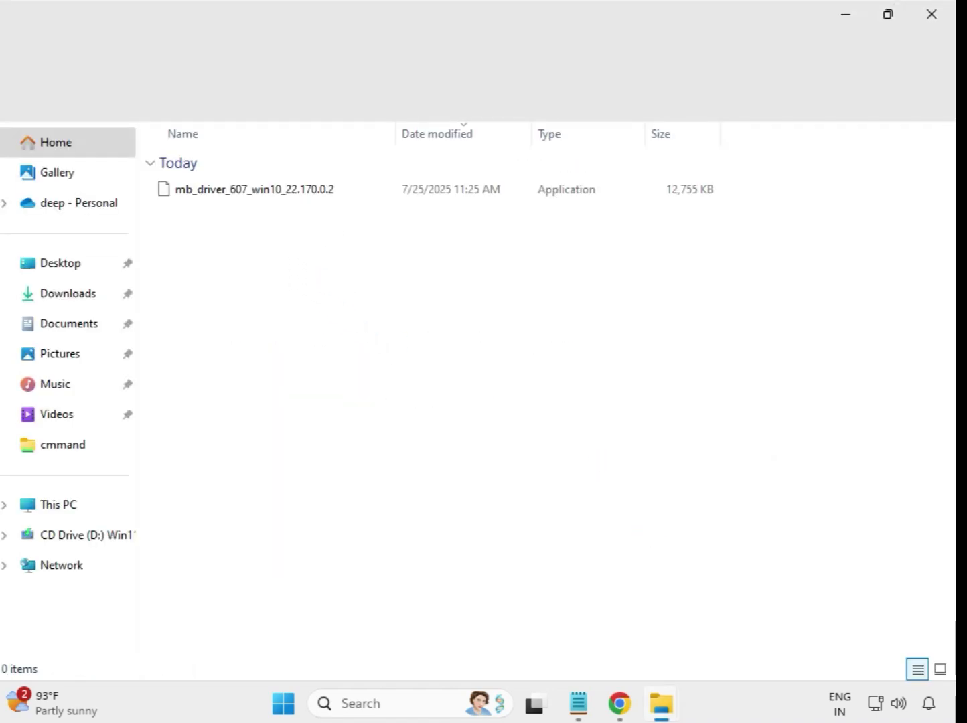
pyautogui.click(931, 14)
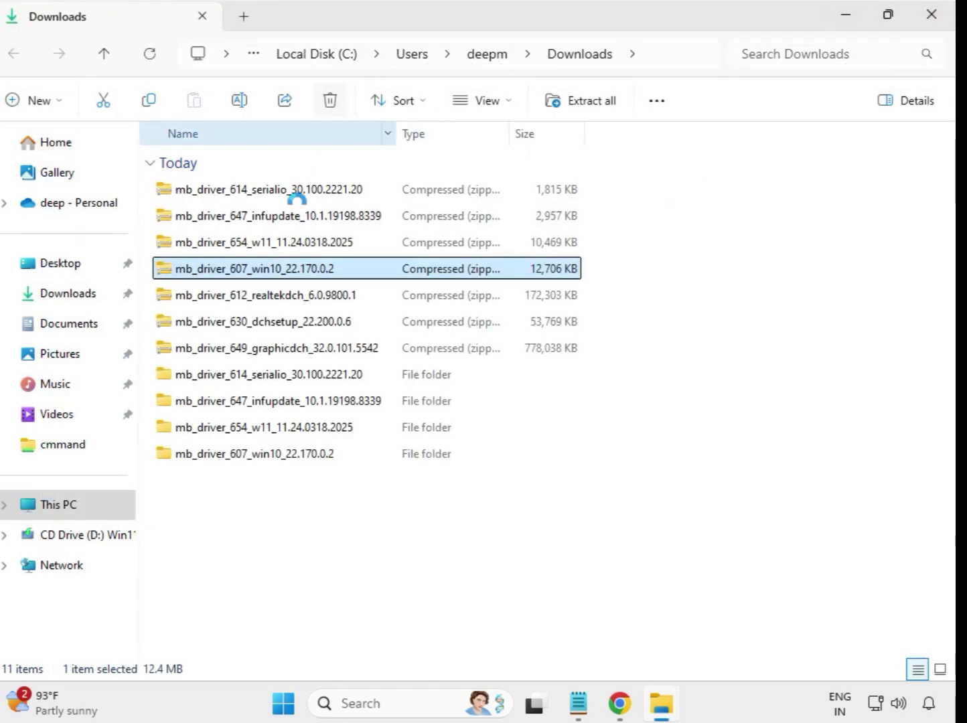
# Extract the mb_driver_612_realtekdch_6.0.9800.1 archive to its default folder in Downloads and close the extracted files window.
pyautogui.click(273, 301)
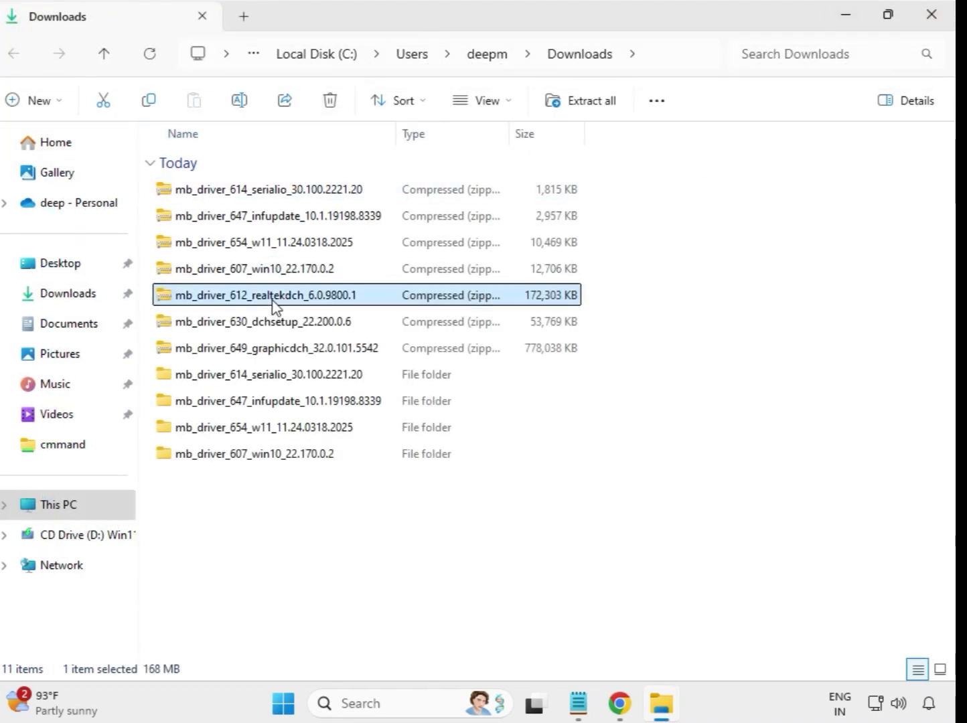
pyautogui.rightClick(275, 305)
pyautogui.click(375, 305)
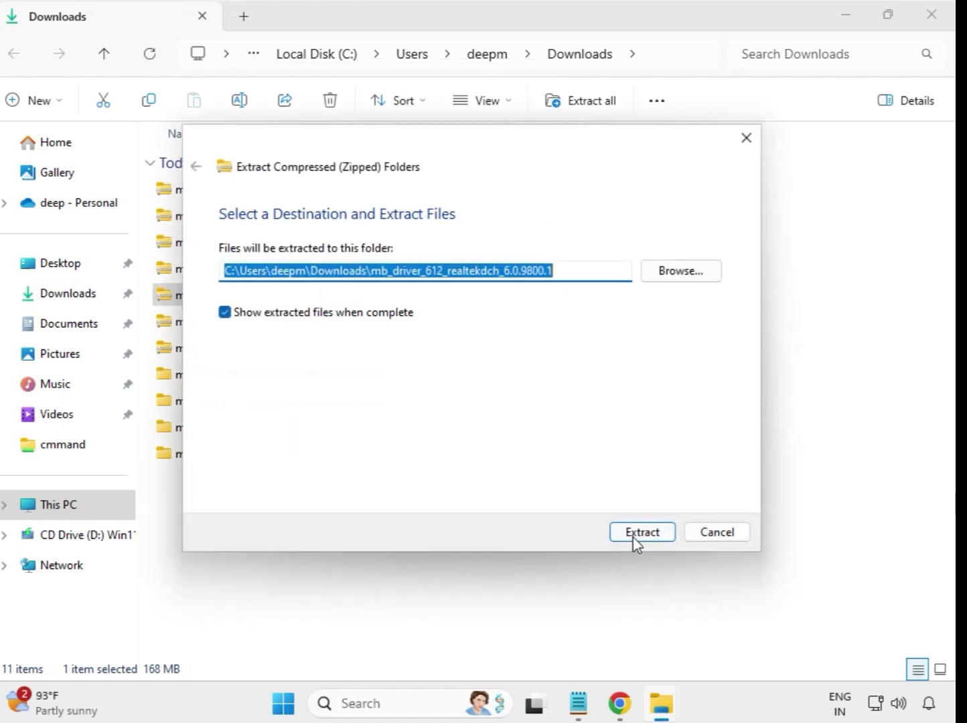
pyautogui.click(637, 536)
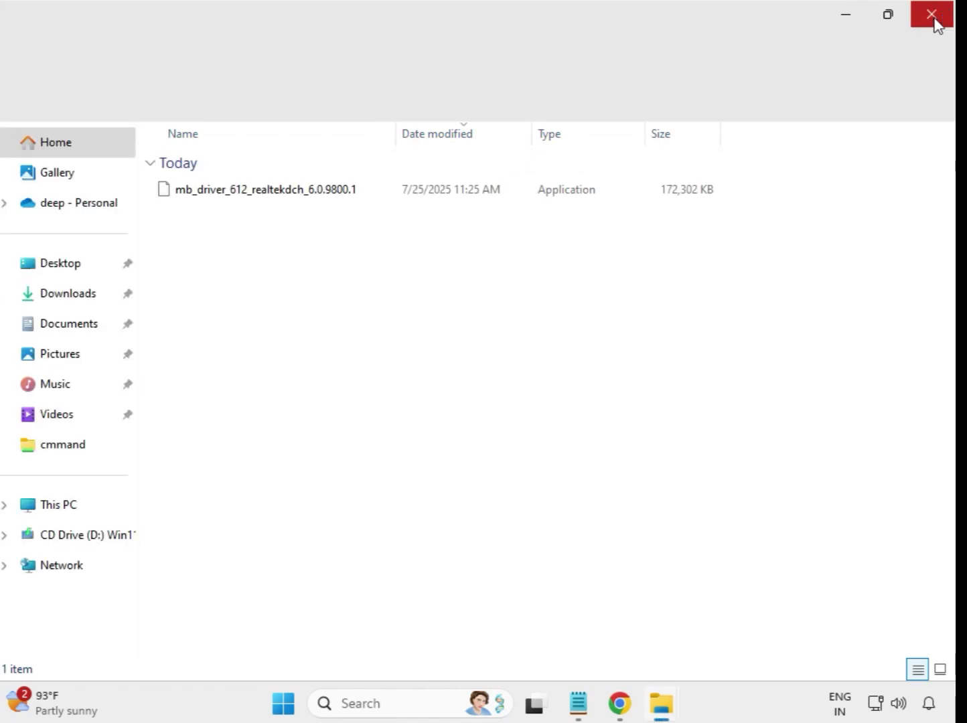
pyautogui.click(935, 22)
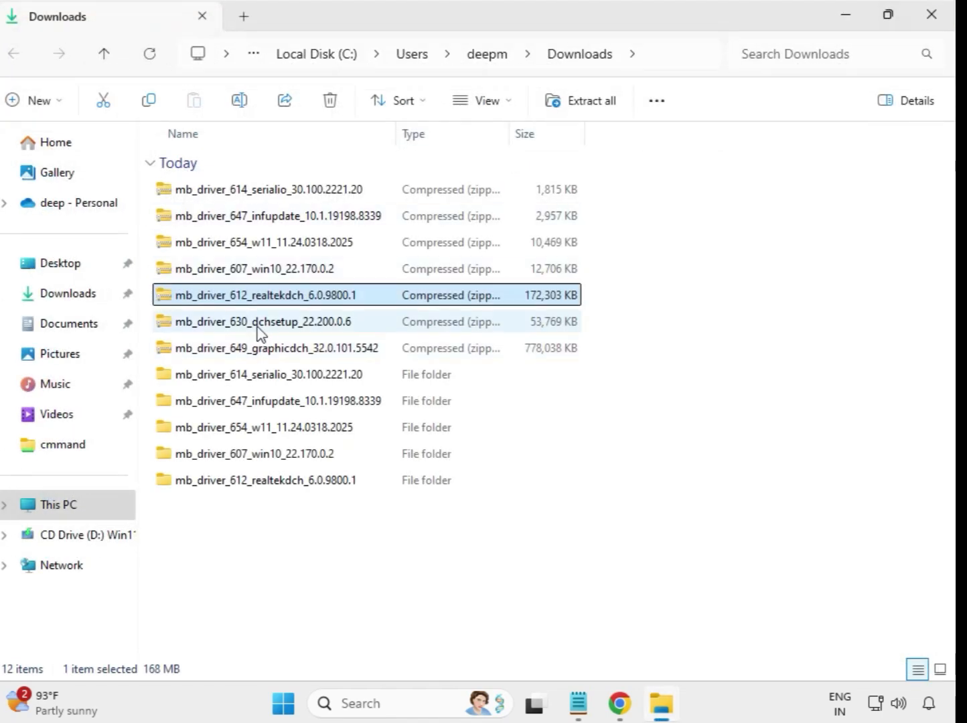
# Extract the mb_driver_630_dchsetup_22.200.0.6 archive to its default folder in Downloads and close the extracted files window.
pyautogui.click(267, 327)
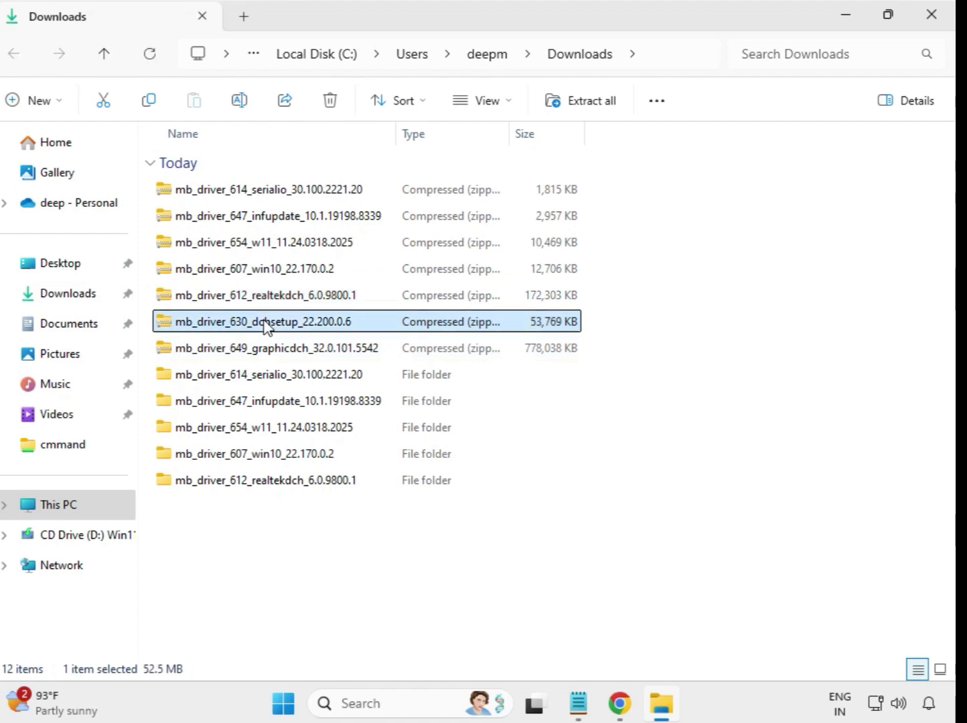
pyautogui.rightClick(264, 321)
pyautogui.click(334, 315)
pyautogui.click(638, 533)
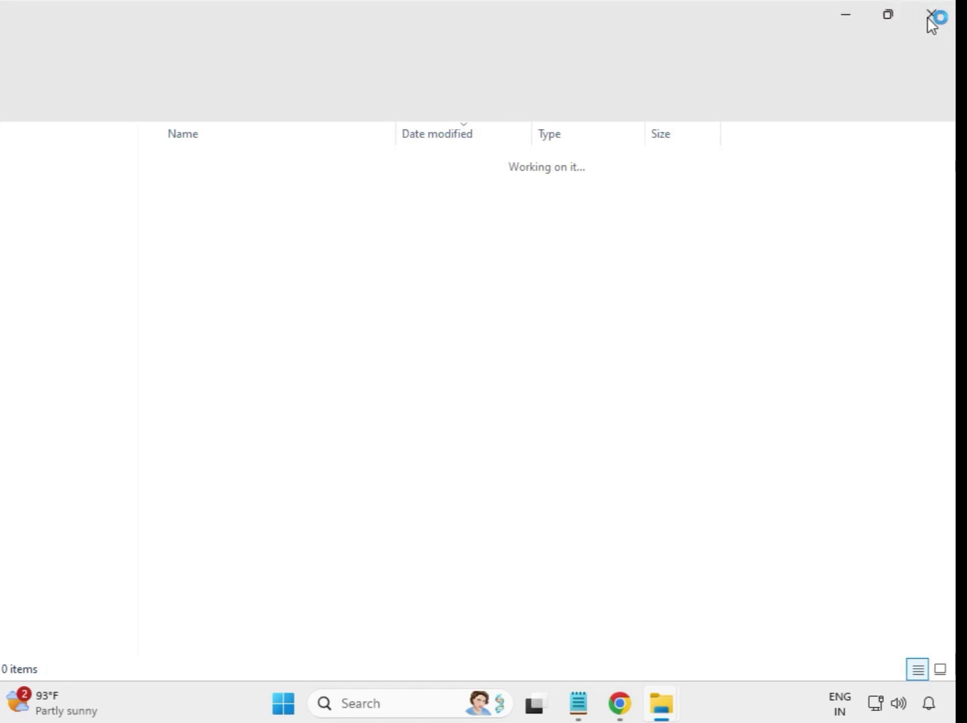
pyautogui.click(932, 17)
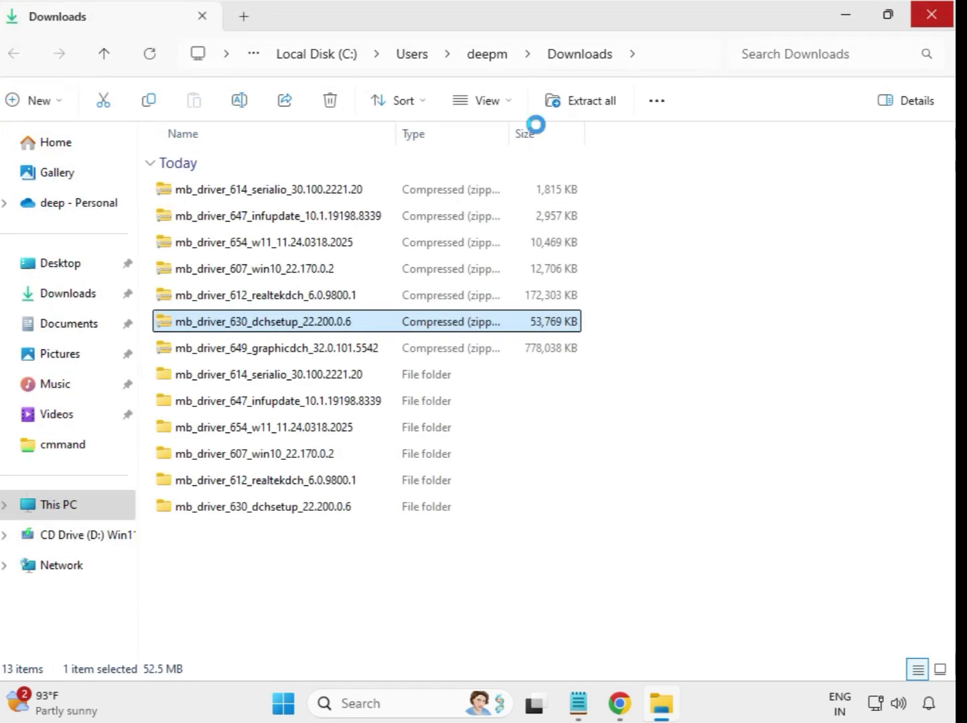
# Extract the mb_driver_649_graphicdch_32.0.101.5542 archive to its default folder in Downloads and close the extracted files window.
pyautogui.click(293, 355)
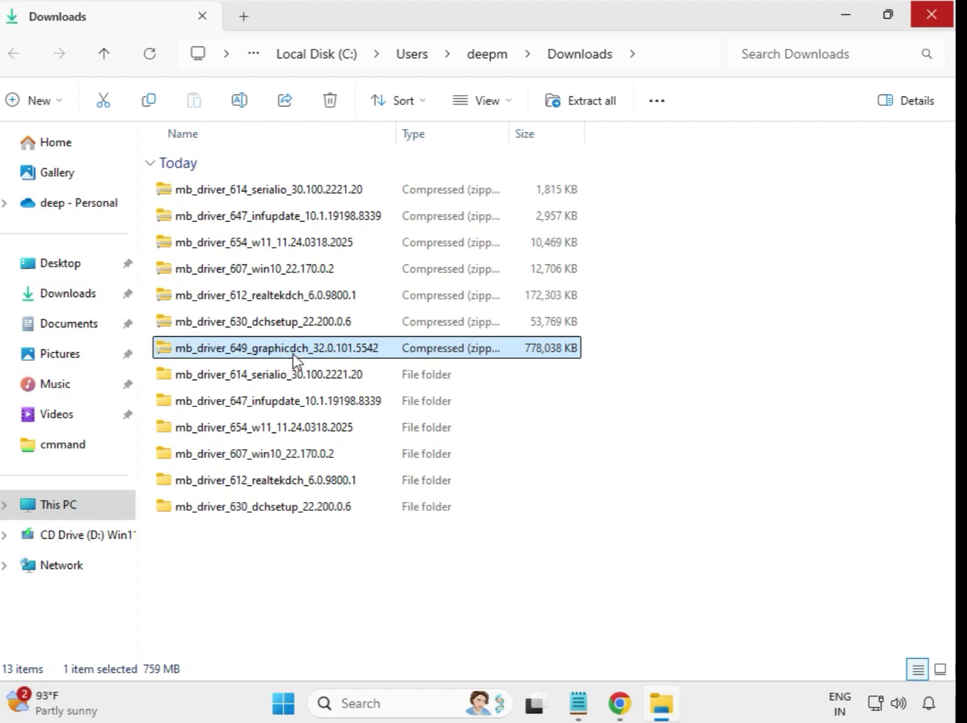
pyautogui.rightClick(294, 355)
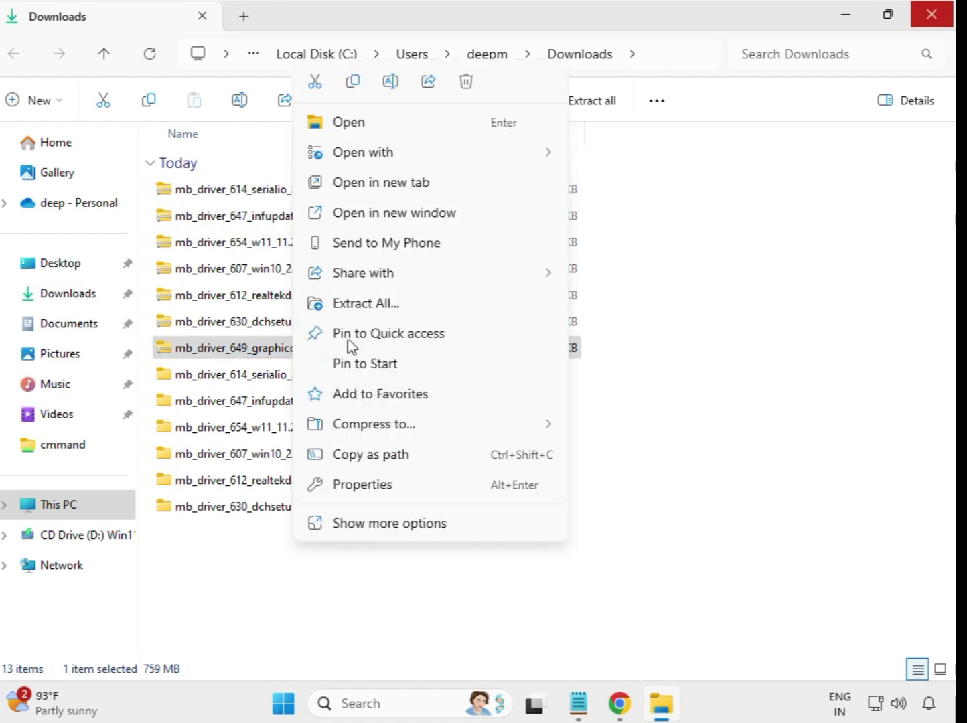
pyautogui.click(380, 305)
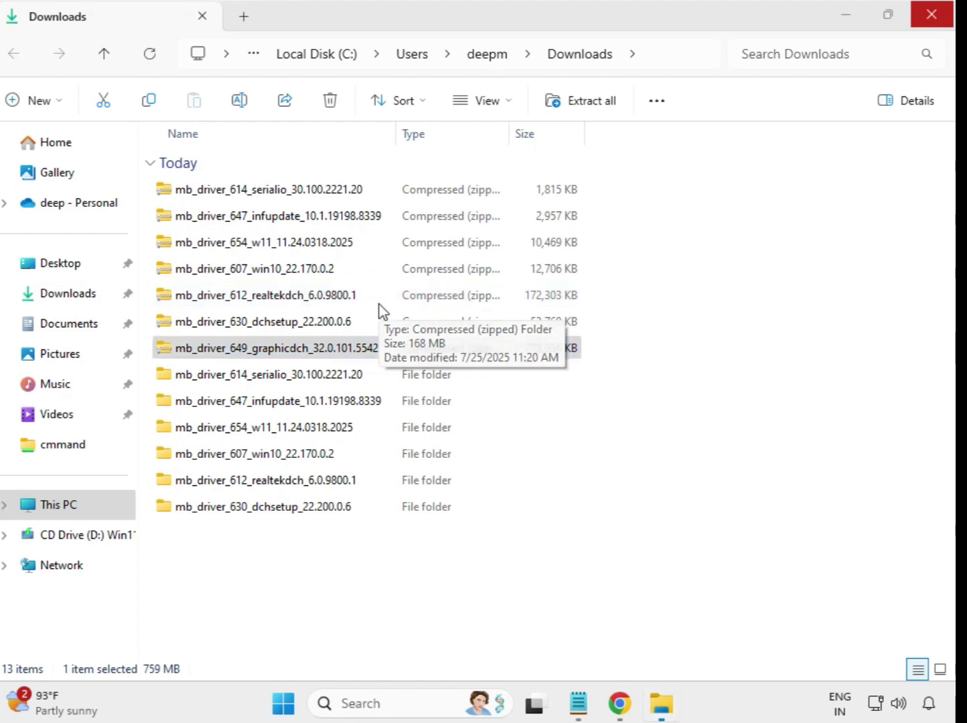
pyautogui.click(642, 534)
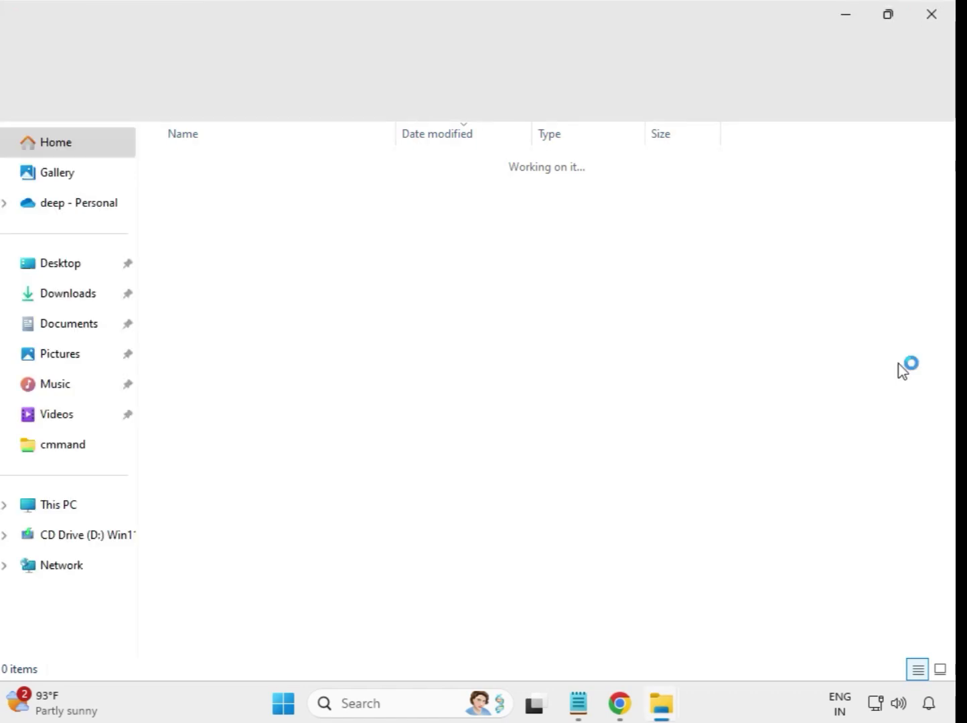
pyautogui.click(931, 13)
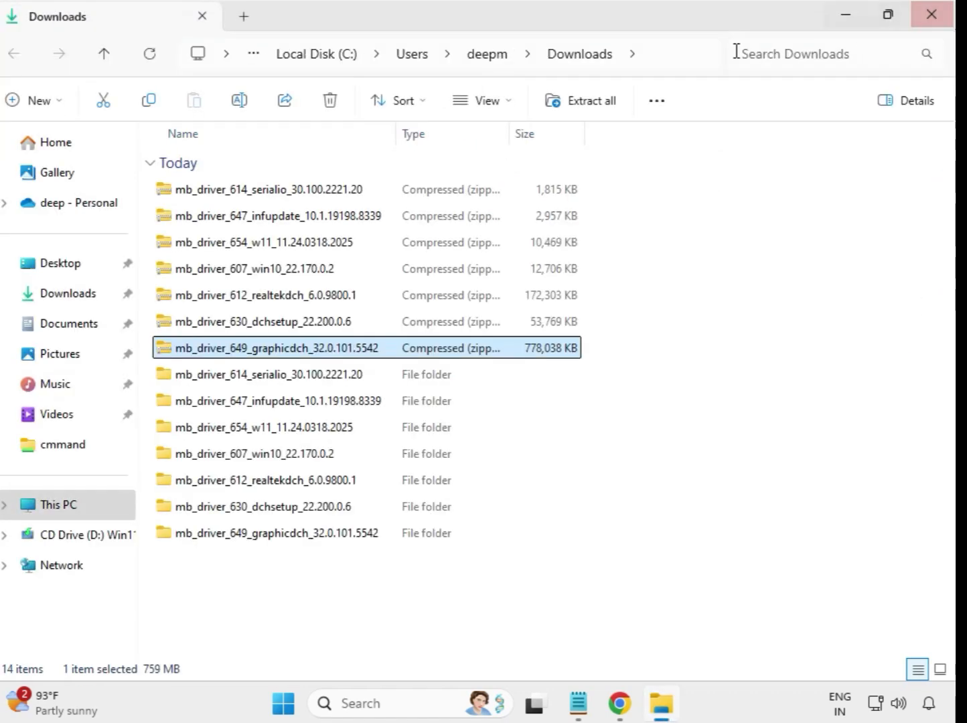
# Refresh the Downloads folder listing, and briefly select the seven extracted driver folders before clearing the selection.
pyautogui.click(635, 564)
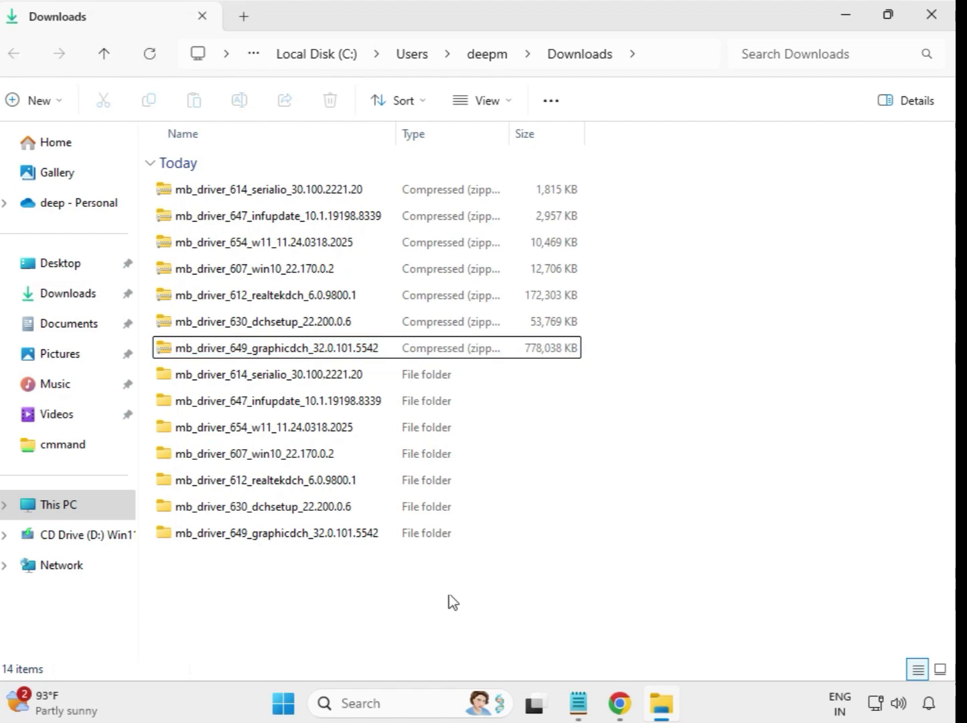
pyautogui.rightClick(356, 578)
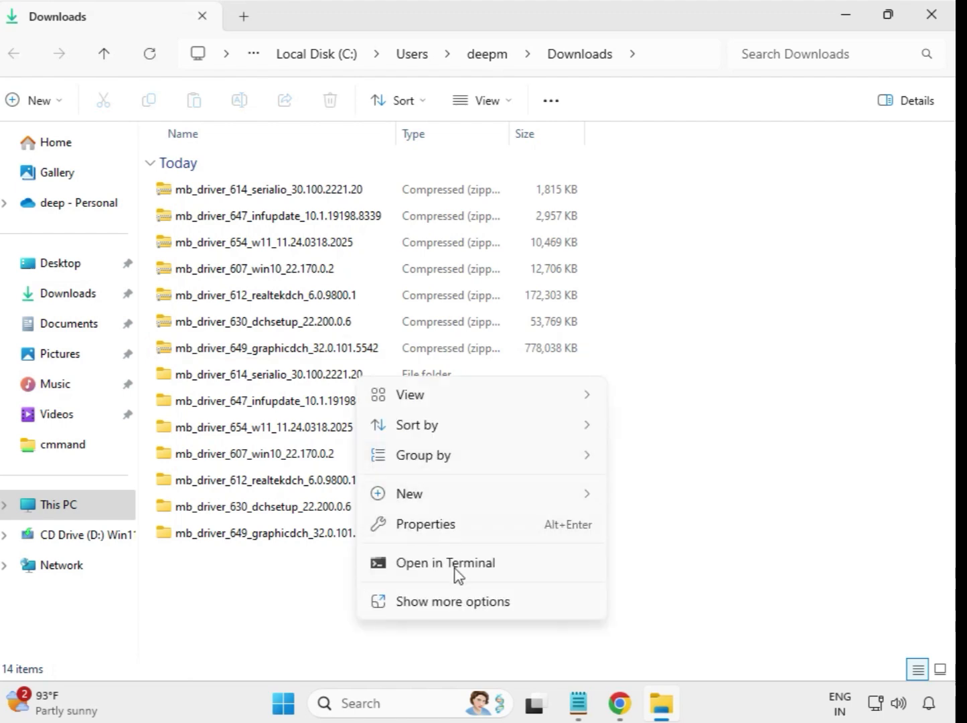
pyautogui.click(468, 604)
pyautogui.click(419, 405)
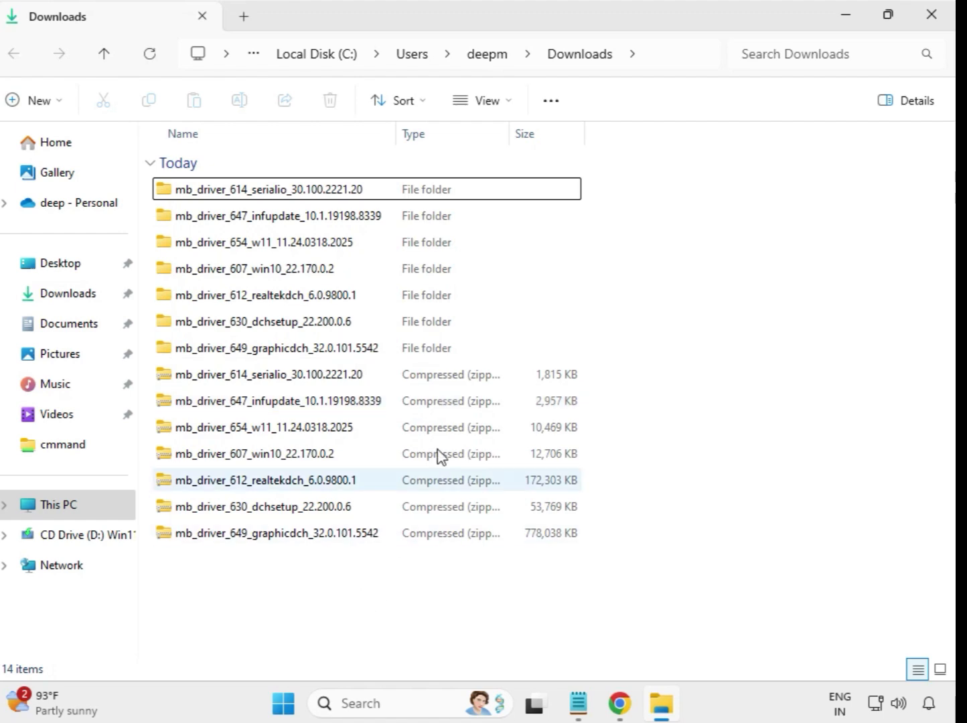
pyautogui.moveTo(592, 346); pyautogui.dragTo(368, 182)
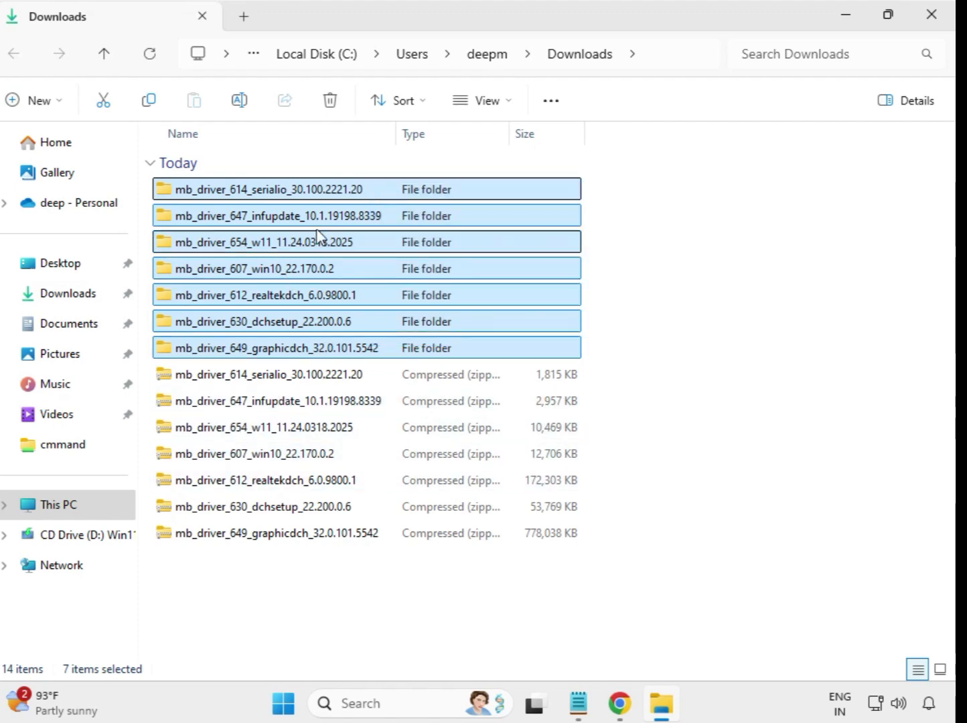
pyautogui.click(608, 233)
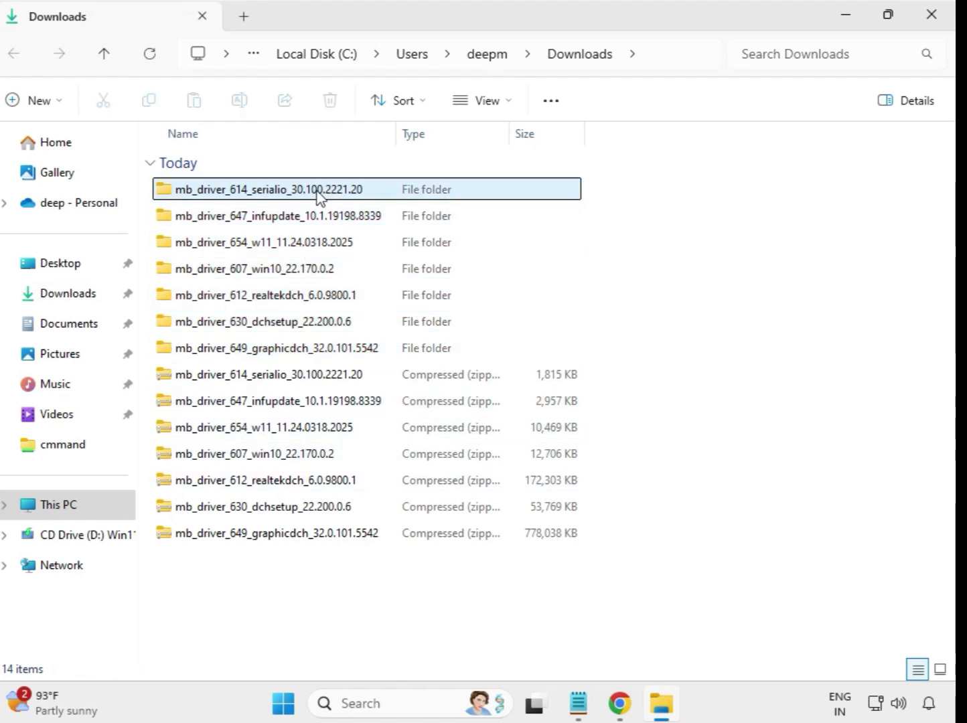
# Run the mb_driver_614_serialio_30.100.2221.20 application from its extracted folder as administrator, allow its changes, and dismiss the compatibility assistant.
pyautogui.doubleClick(270, 191)
pyautogui.click(257, 197)
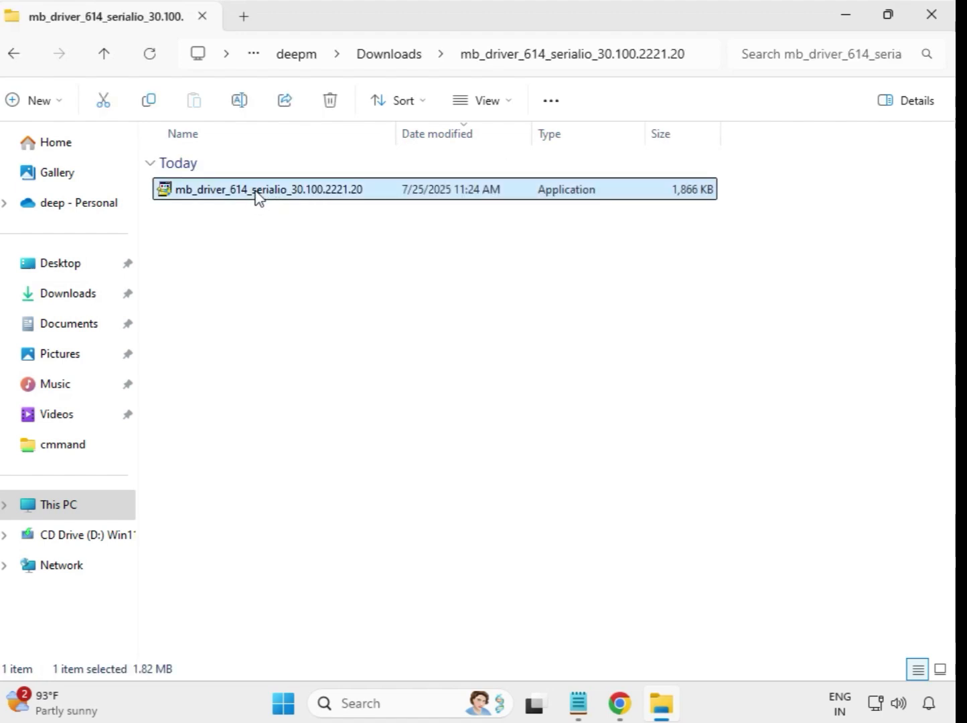
pyautogui.rightClick(257, 197)
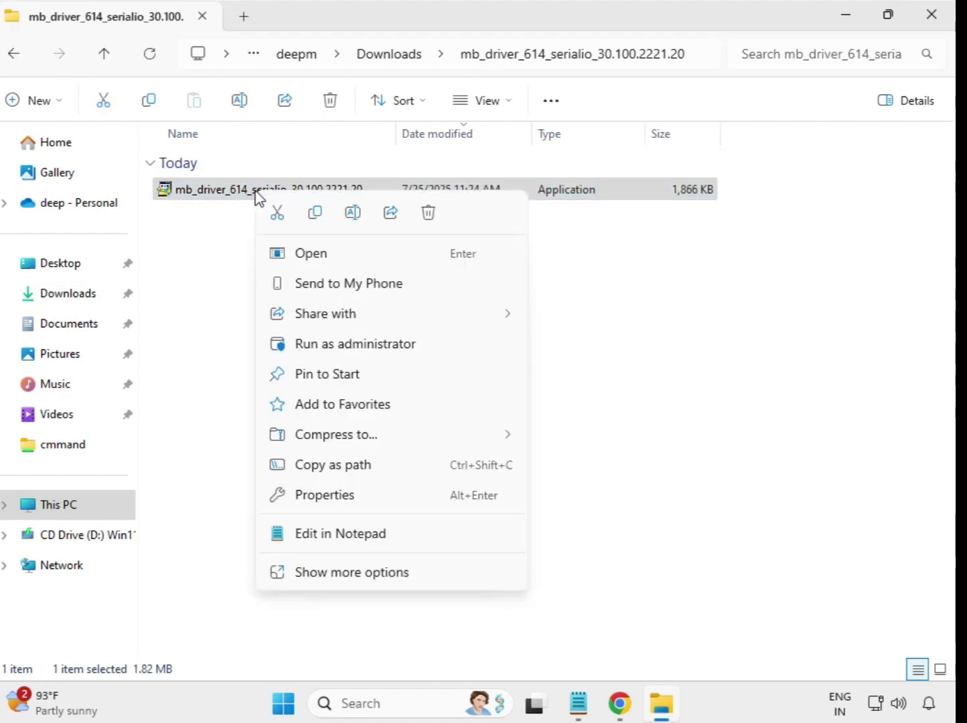
pyautogui.click(342, 345)
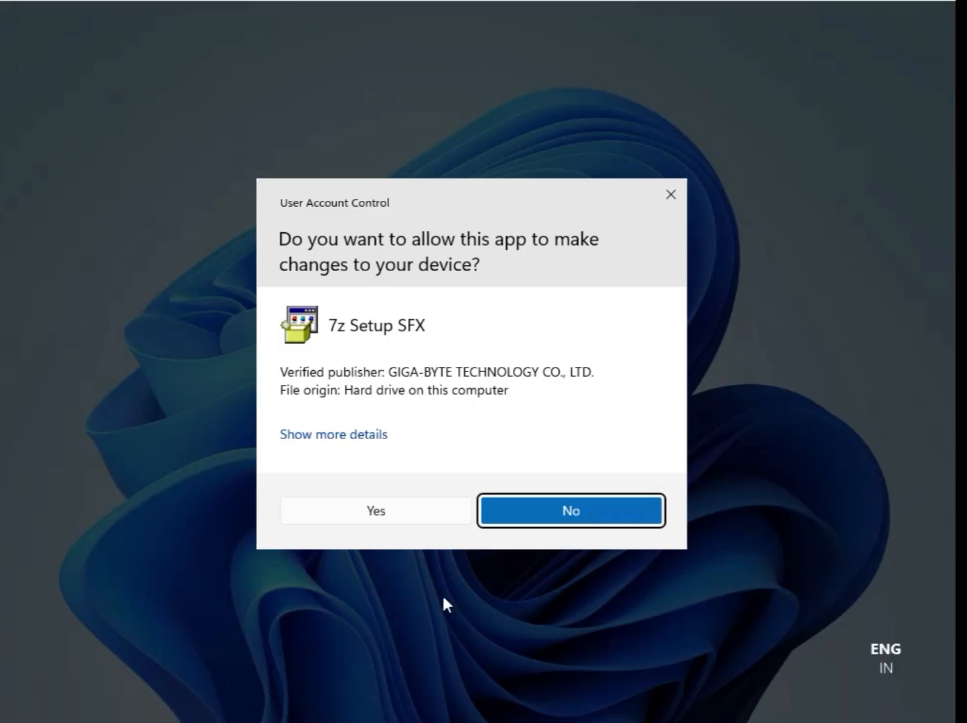
pyautogui.click(387, 512)
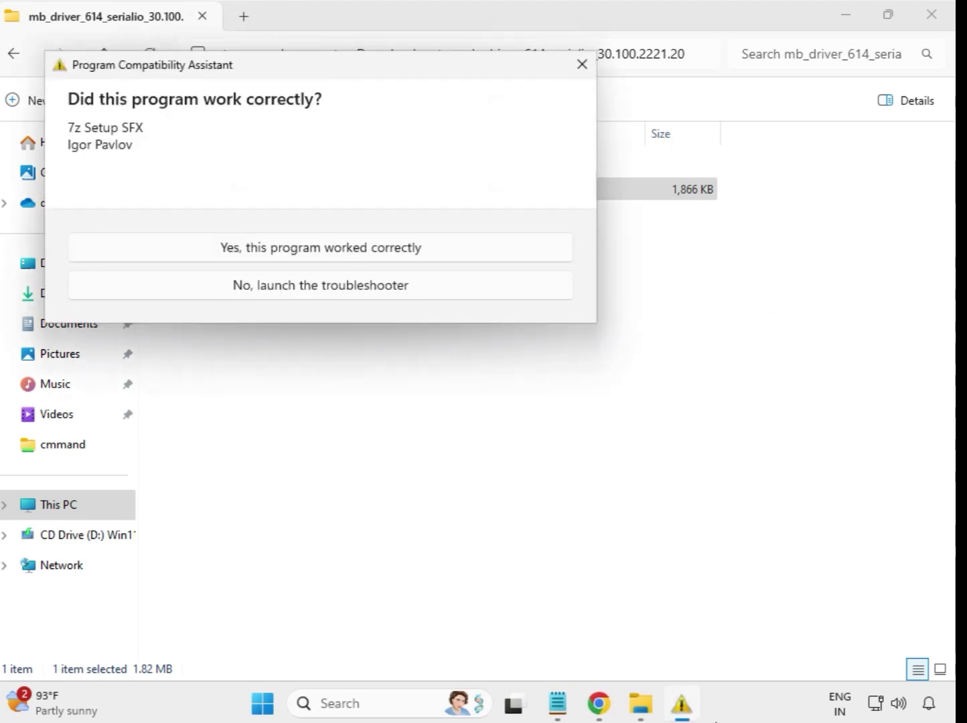
pyautogui.press('Escape')
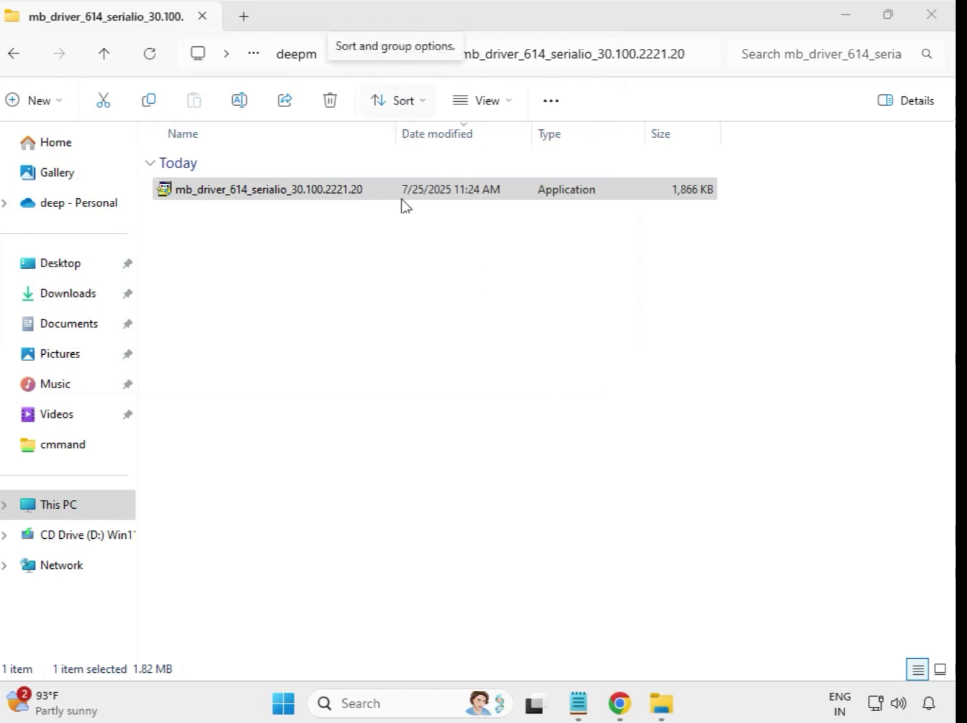
# Run the mb_driver_647_infupdate_10.1.19198.8339 application from its extracted folder in Downloads as administrator and allow it to make changes.
pyautogui.click(14, 55)
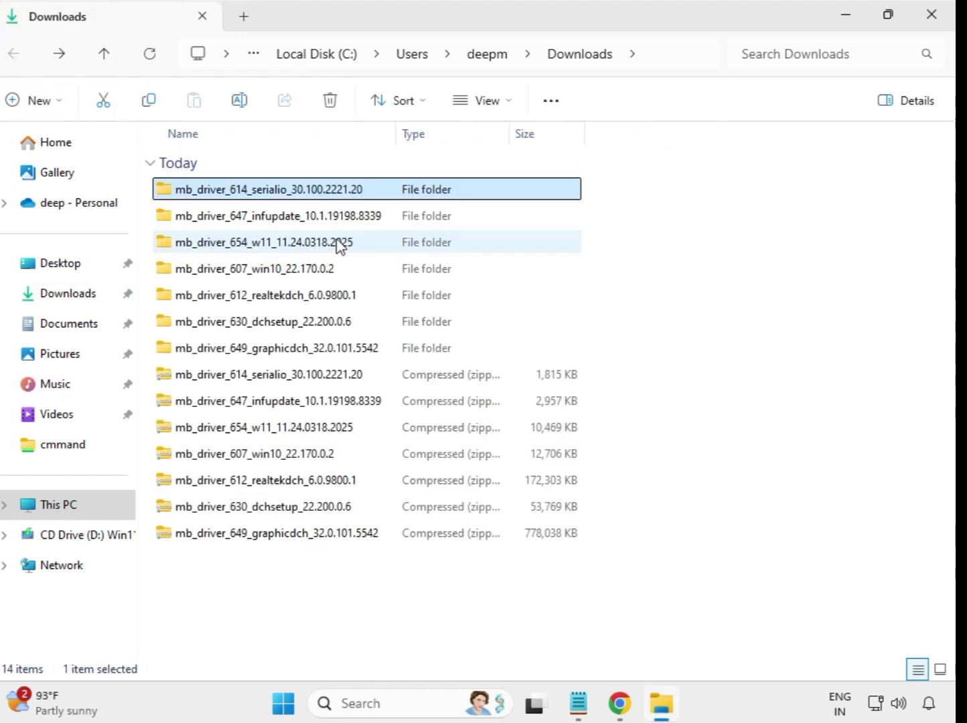
pyautogui.doubleClick(320, 218)
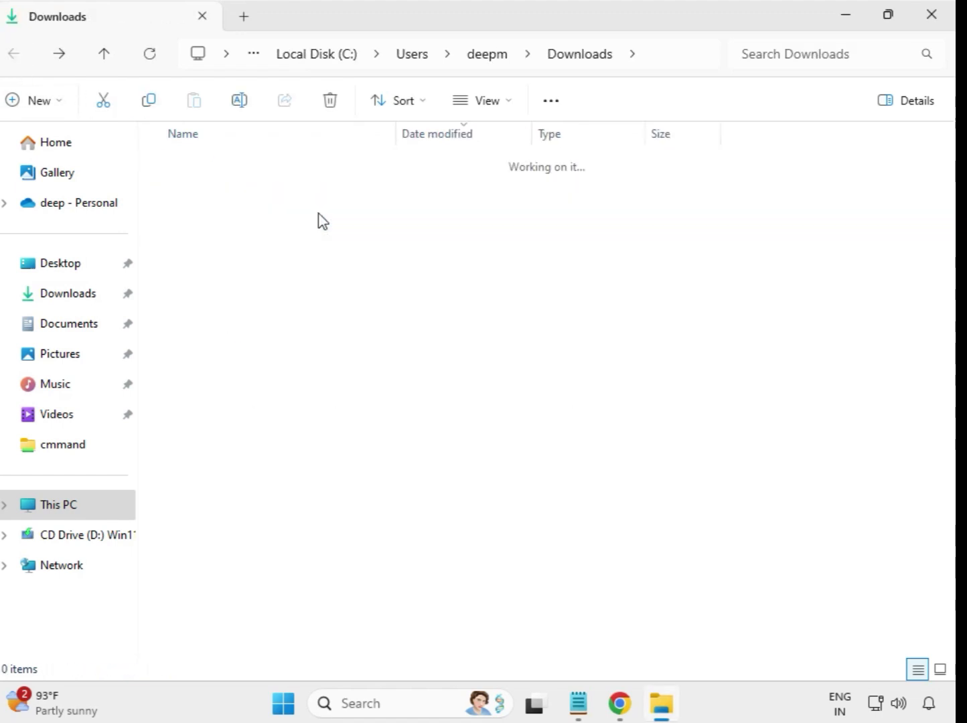
pyautogui.click(322, 196)
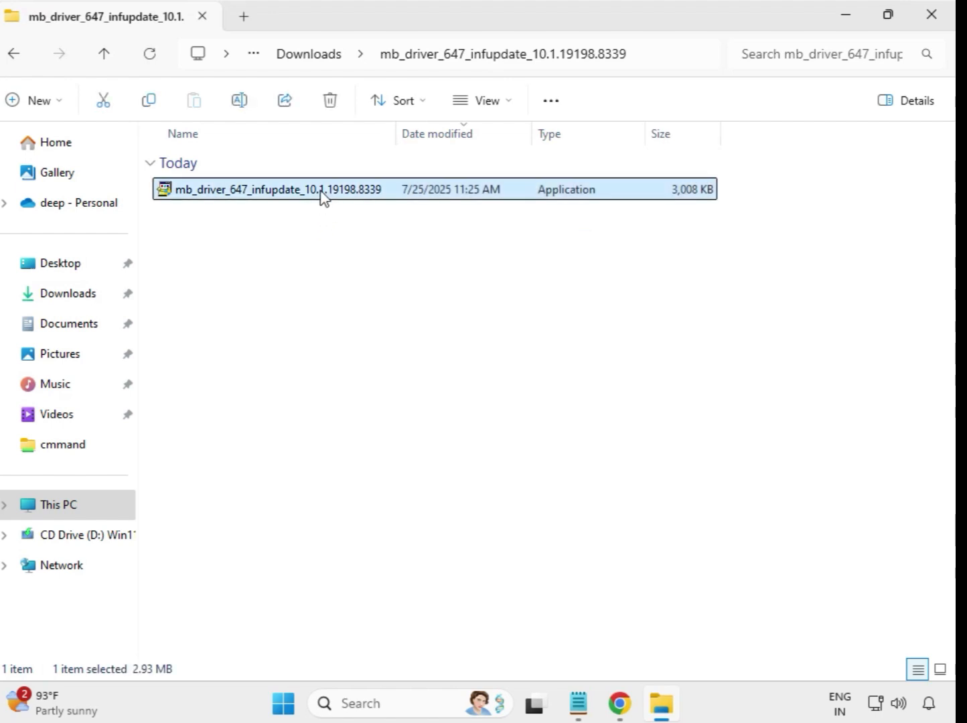
pyautogui.rightClick(322, 195)
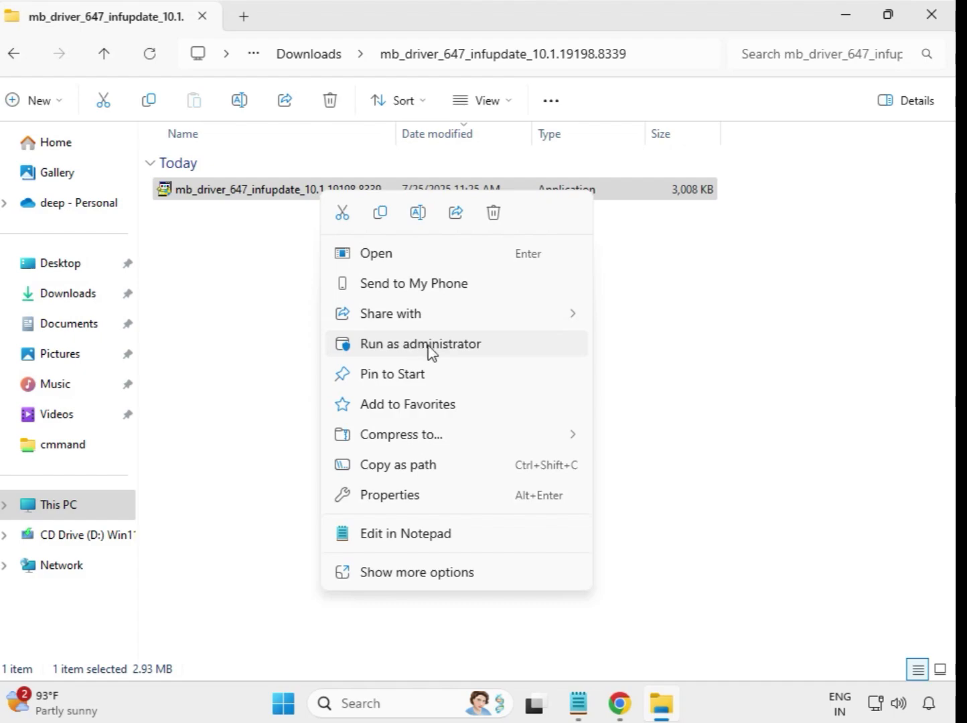
pyautogui.click(429, 350)
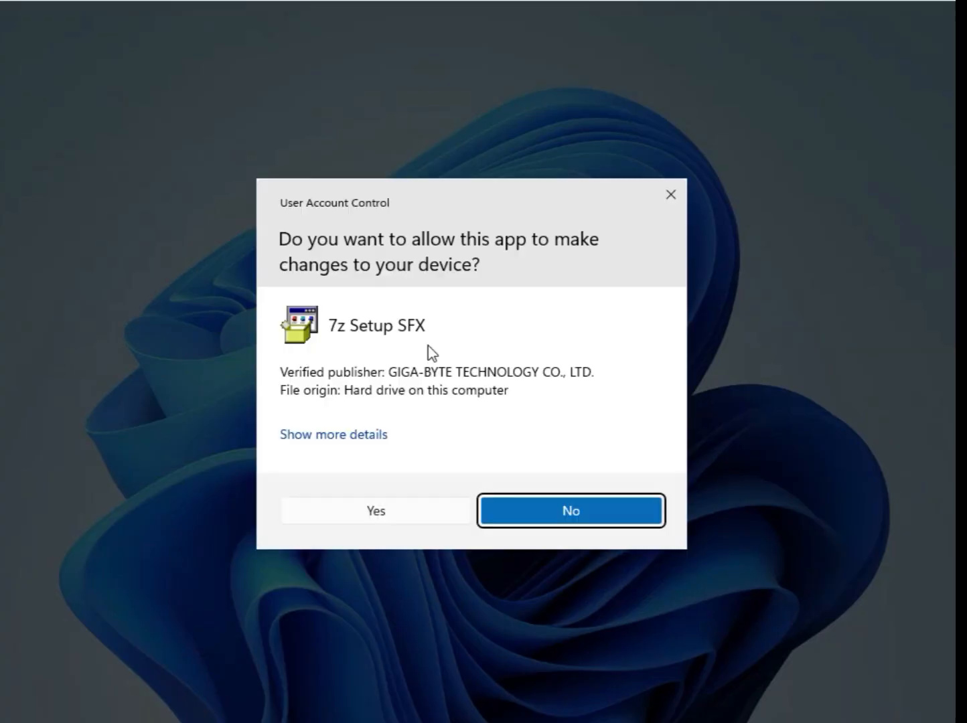
pyautogui.click(441, 514)
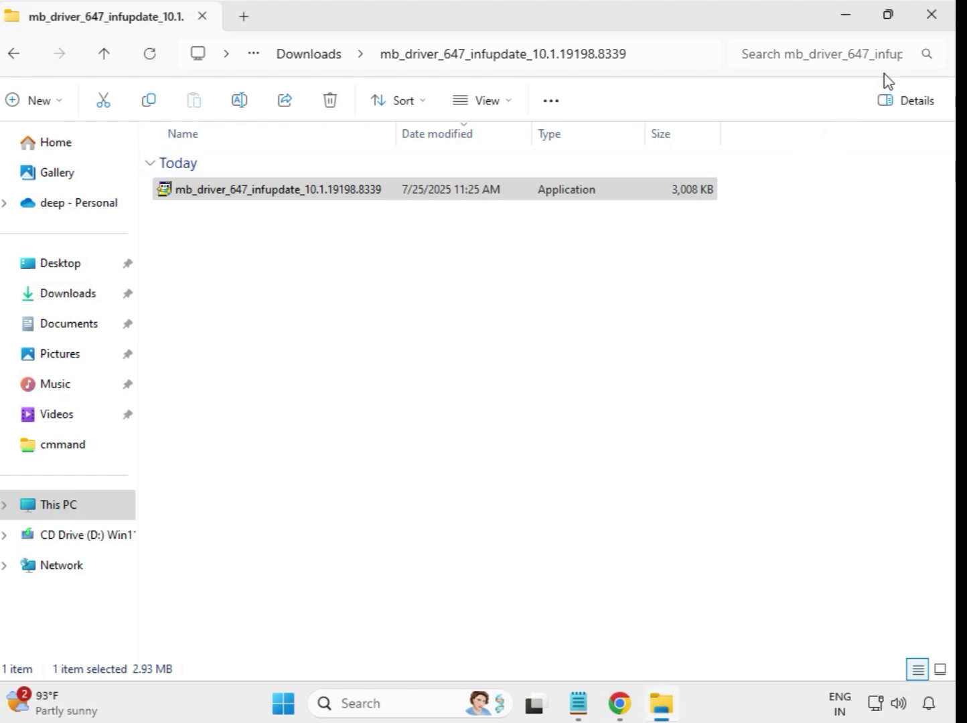
# Run the mb_driver_654_w11_11.24.0318.2025 application from its extracted folder in Downloads as administrator and allow it to make changes.
pyautogui.click(292, 58)
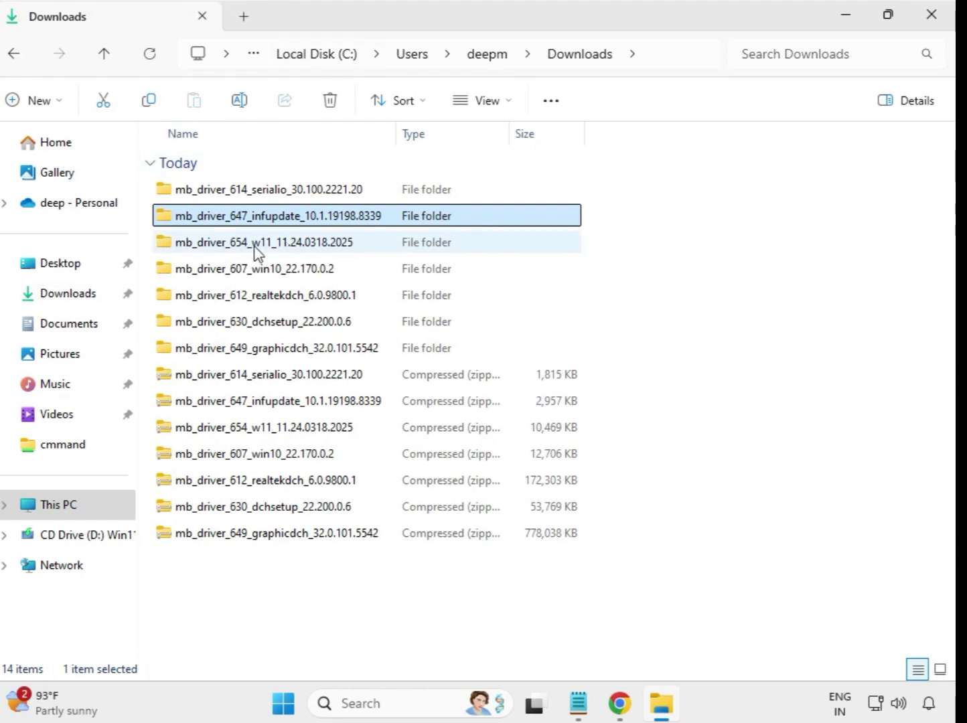
pyautogui.doubleClick(272, 249)
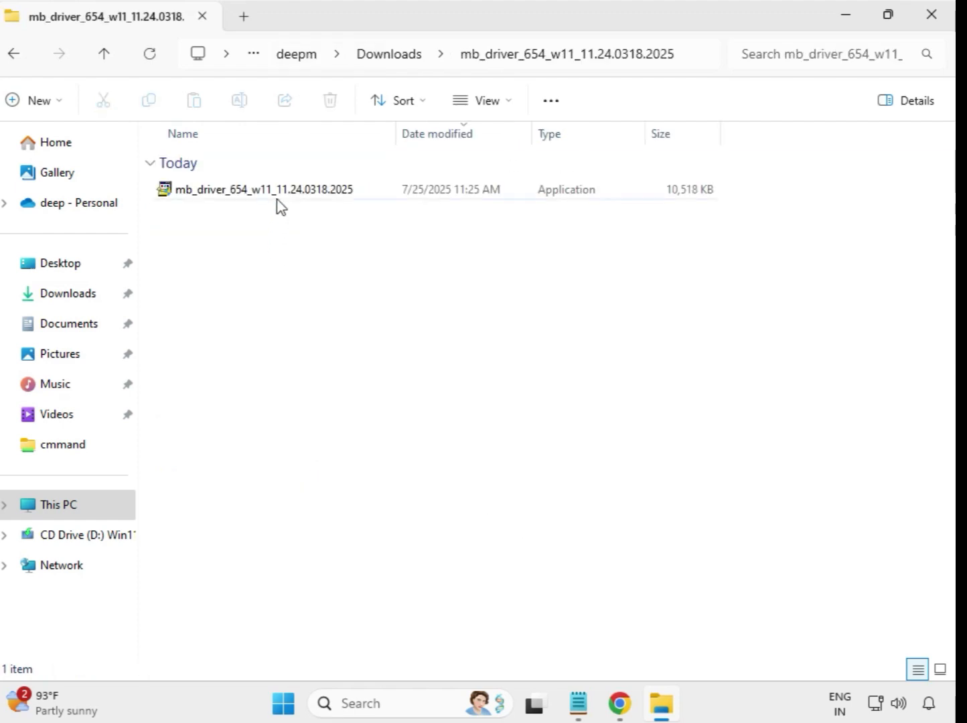
pyautogui.click(284, 195)
pyautogui.rightClick(284, 198)
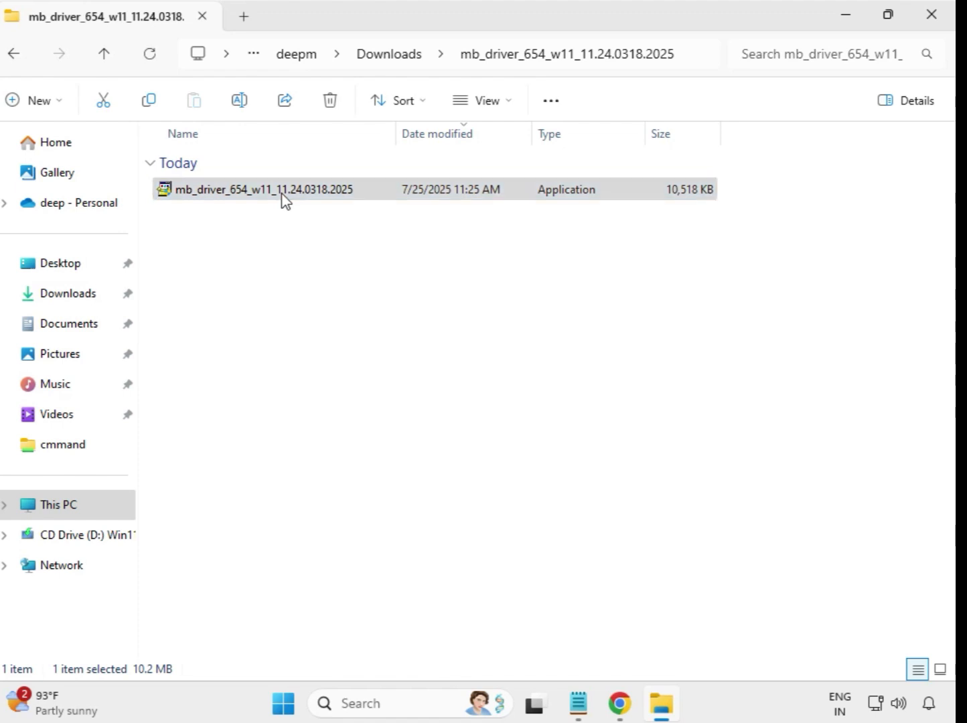
pyautogui.click(373, 347)
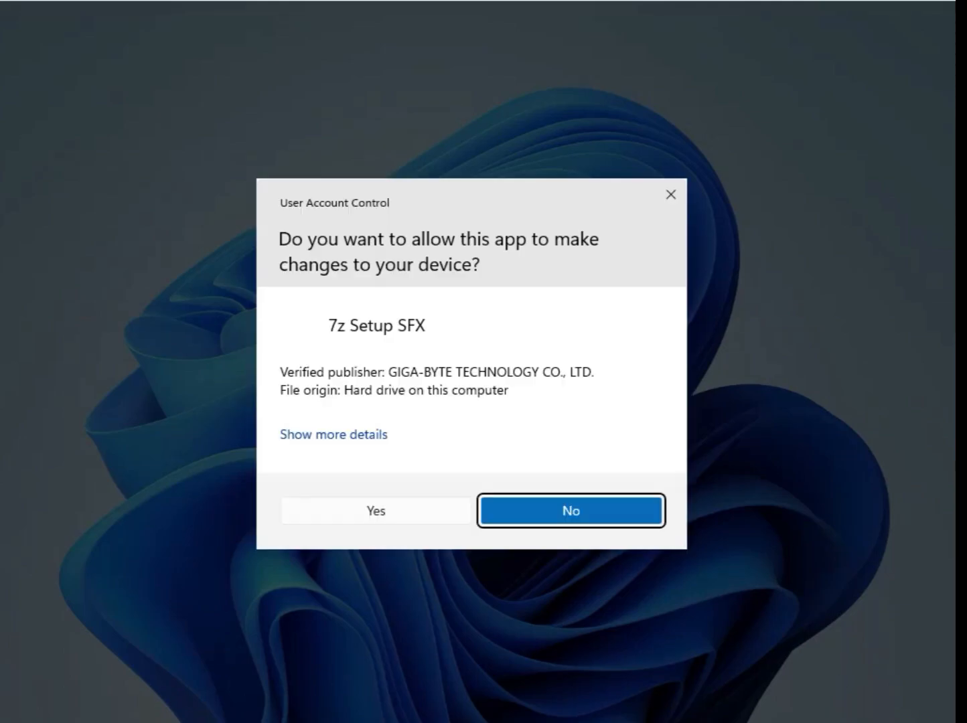
pyautogui.click(395, 516)
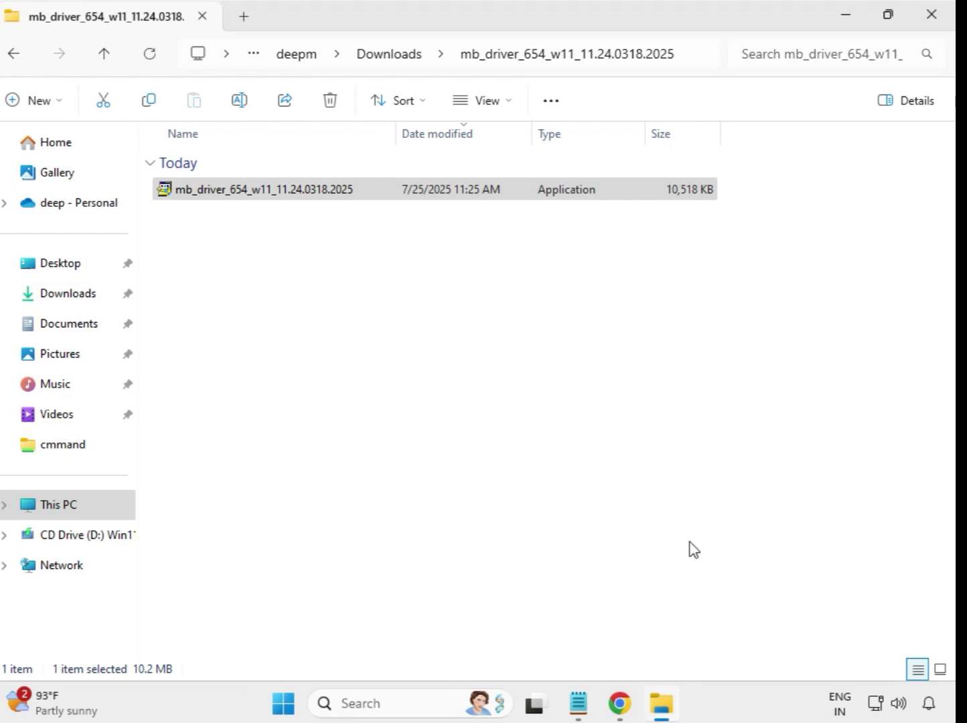
# Run the mb_driver_607_win10_22.170.0.2 application from its extracted folder in Downloads as administrator and allow it to make changes.
pyautogui.click(391, 56)
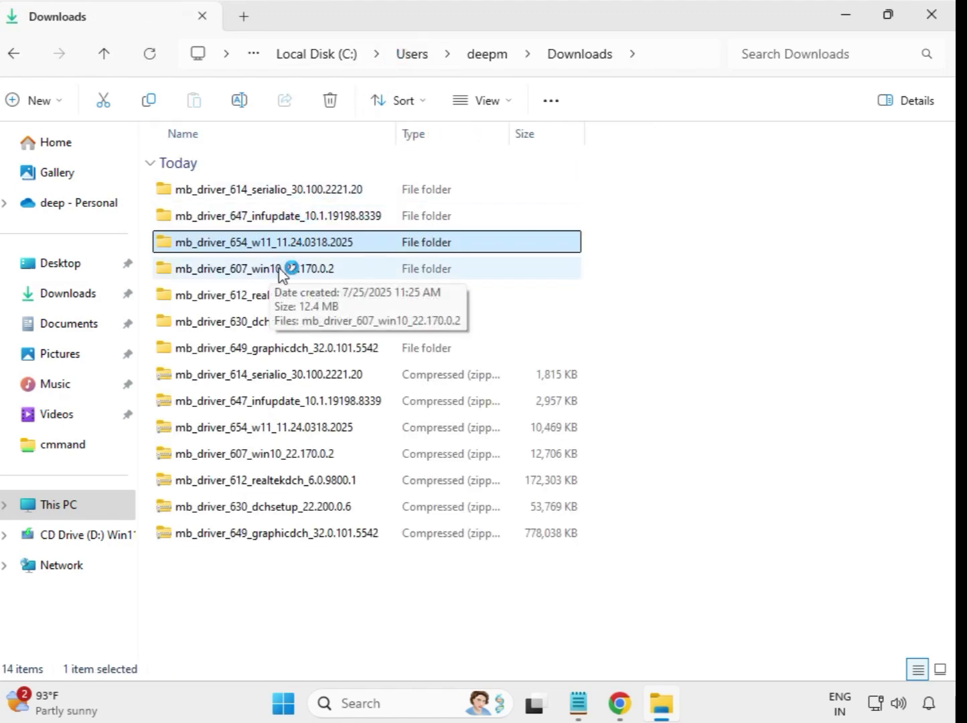
pyautogui.doubleClick(280, 269)
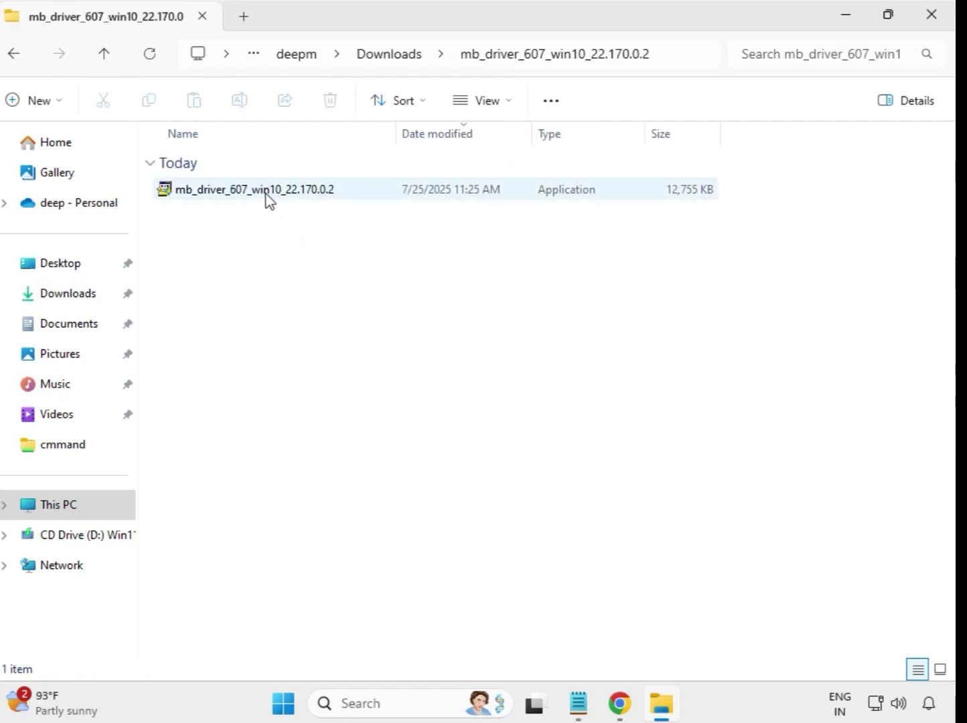
pyautogui.click(268, 194)
pyautogui.rightClick(268, 195)
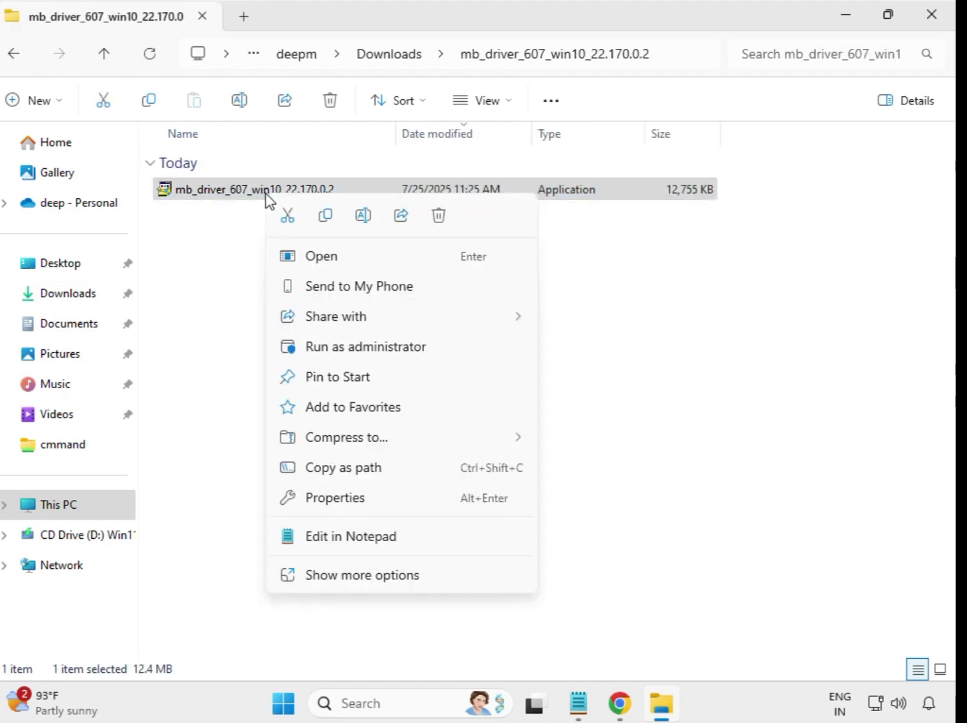
pyautogui.click(345, 346)
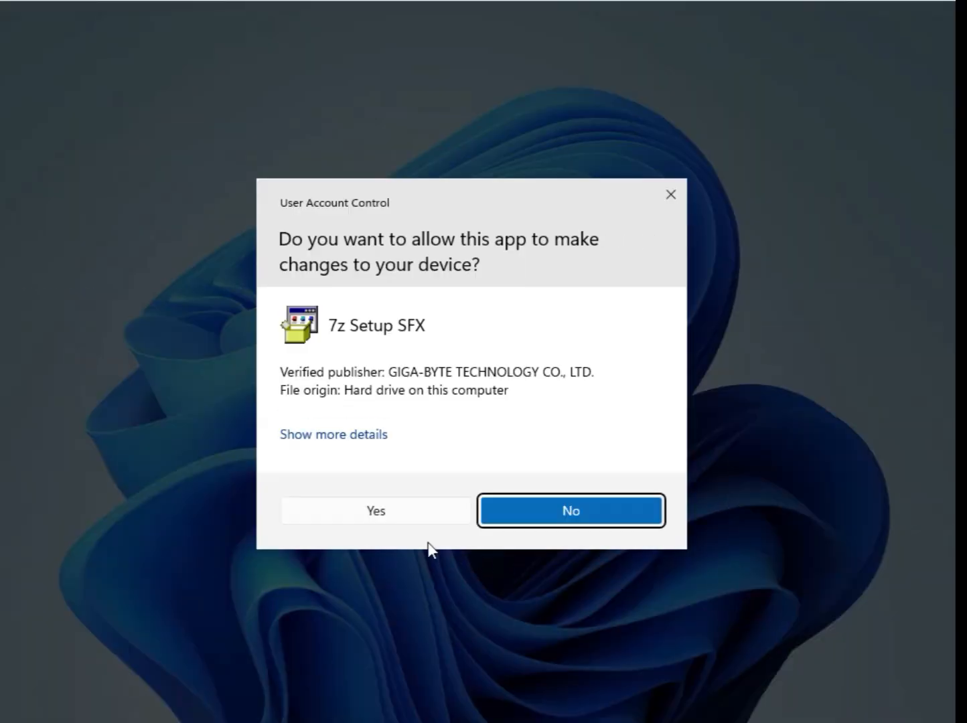
pyautogui.click(396, 510)
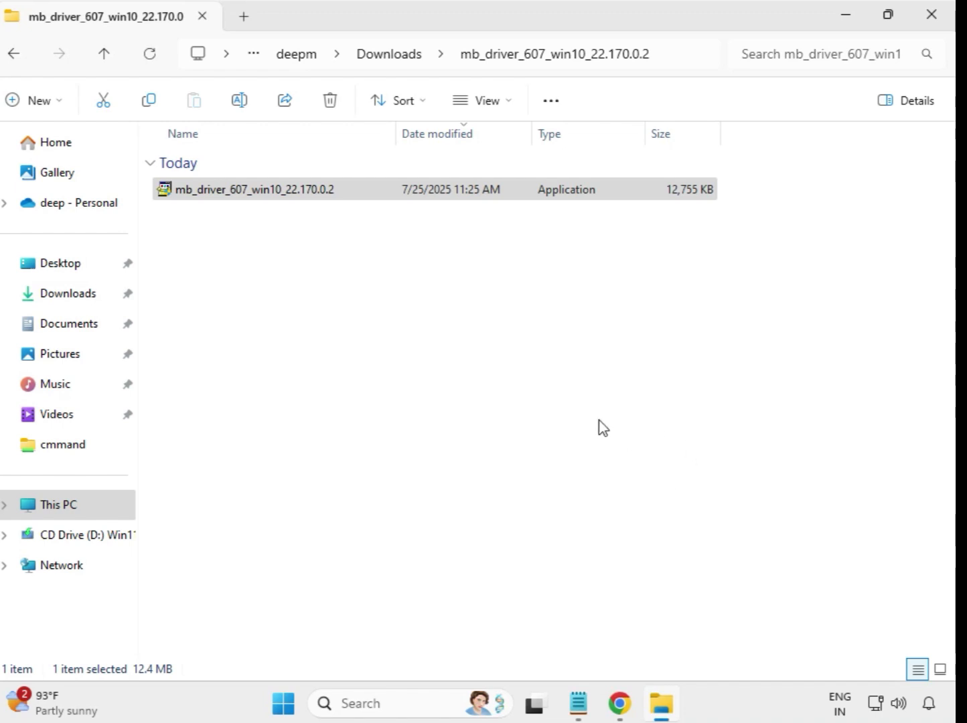
# Run the mb_driver_612_realtekdch_6.0.9800.1 application from its extracted folder in Downloads as administrator and allow it to make changes.
pyautogui.click(388, 57)
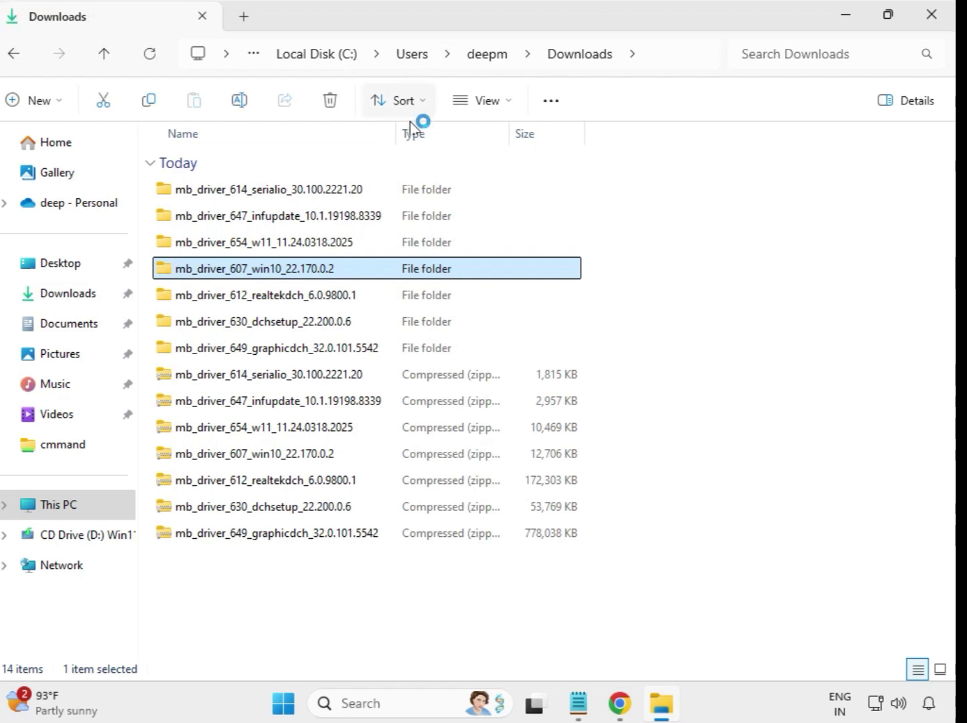
pyautogui.click(329, 301)
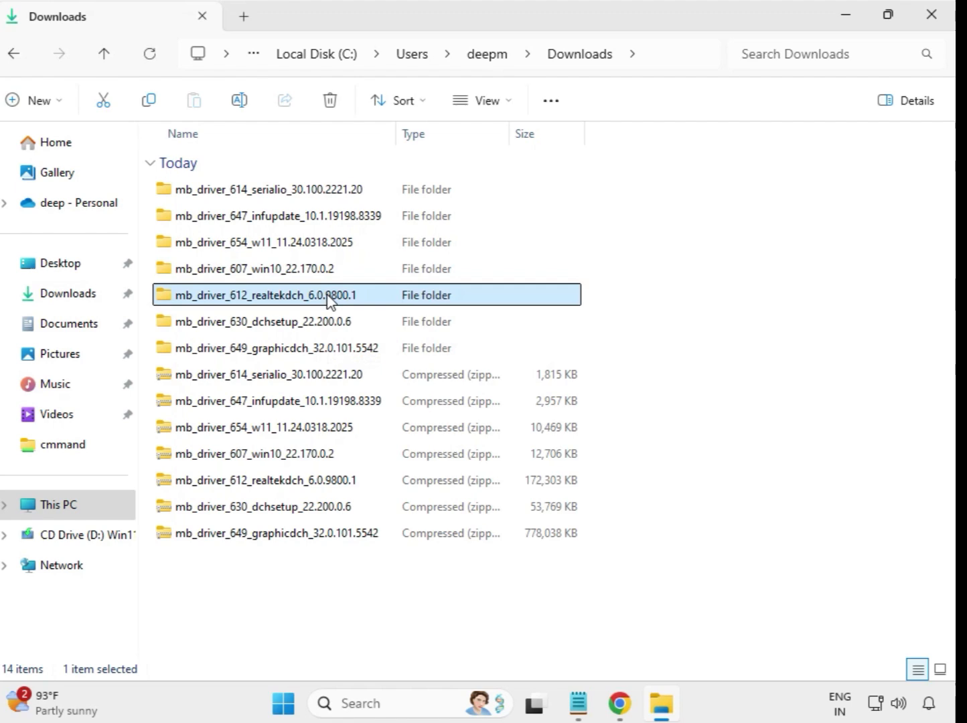
pyautogui.doubleClick(385, 298)
pyautogui.click(296, 193)
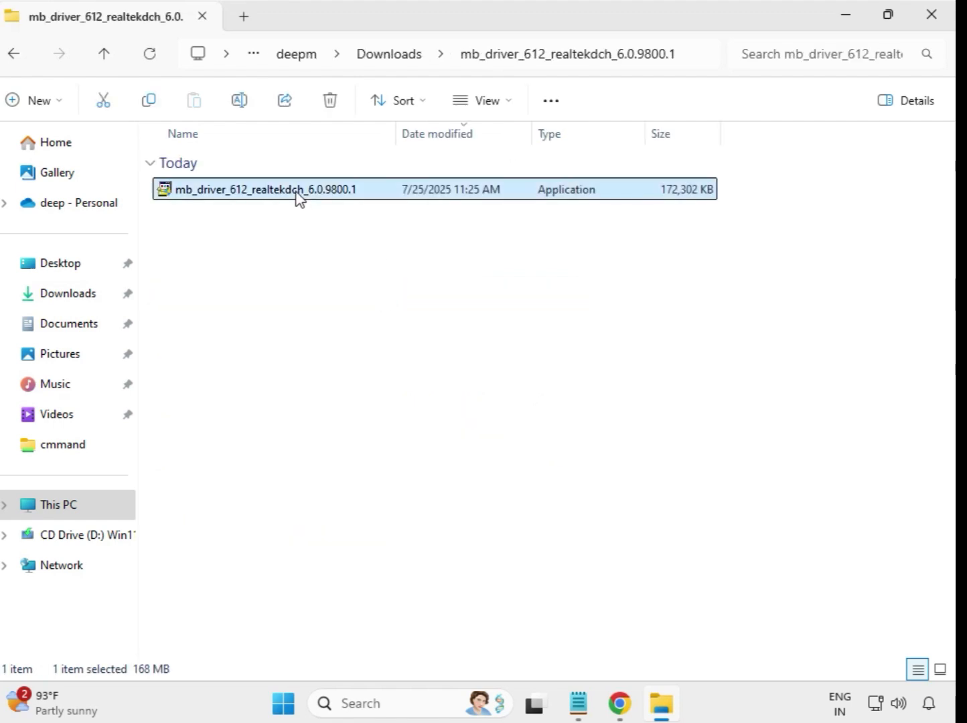
pyautogui.rightClick(300, 197)
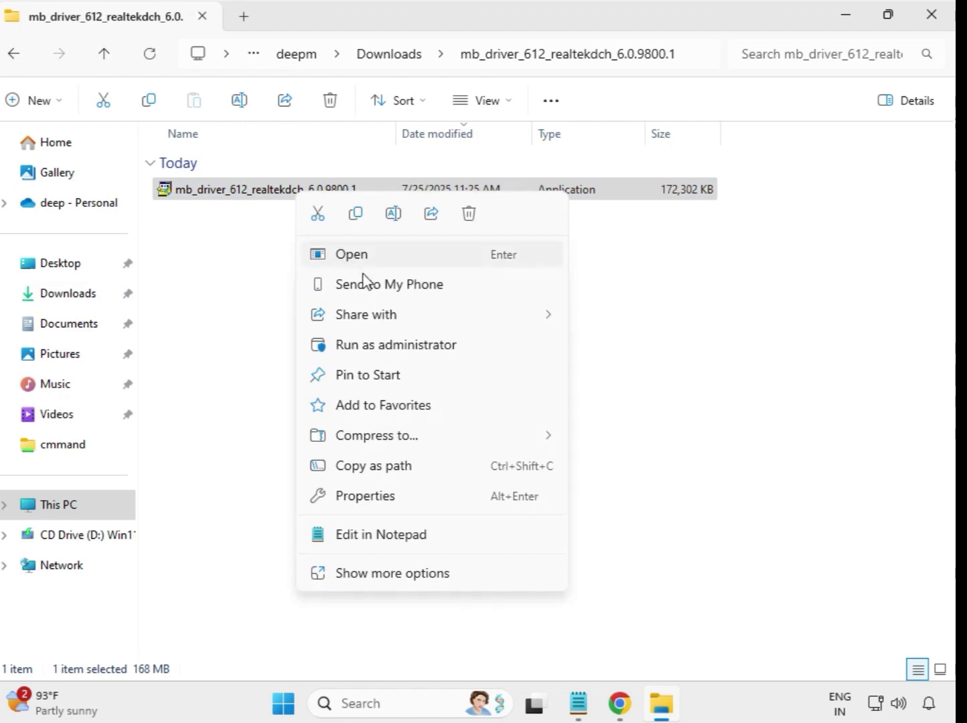
pyautogui.click(419, 346)
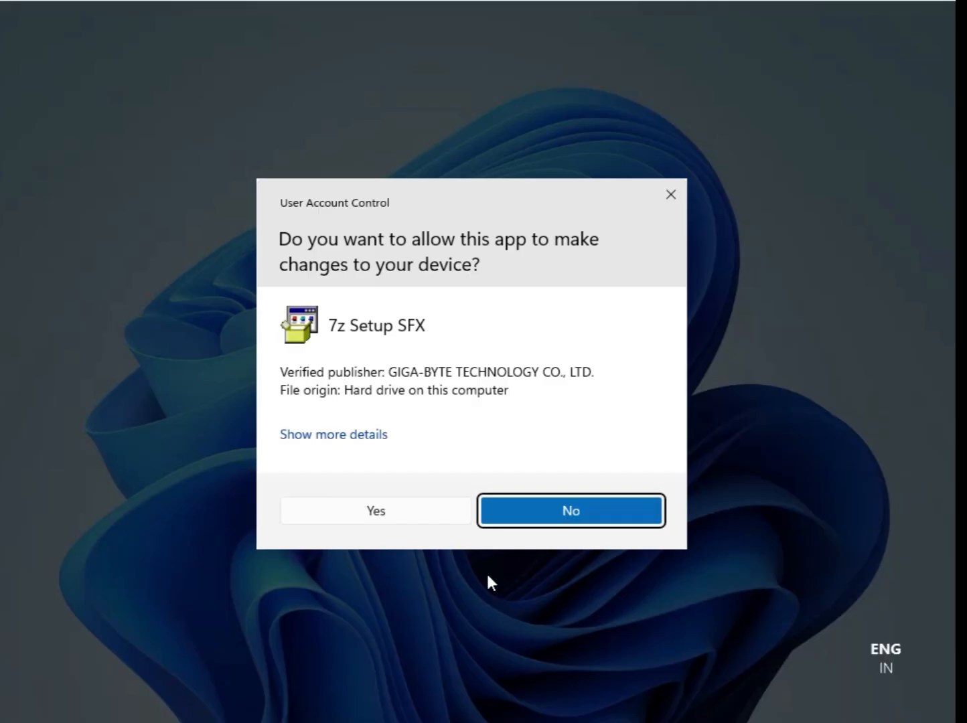
pyautogui.click(391, 511)
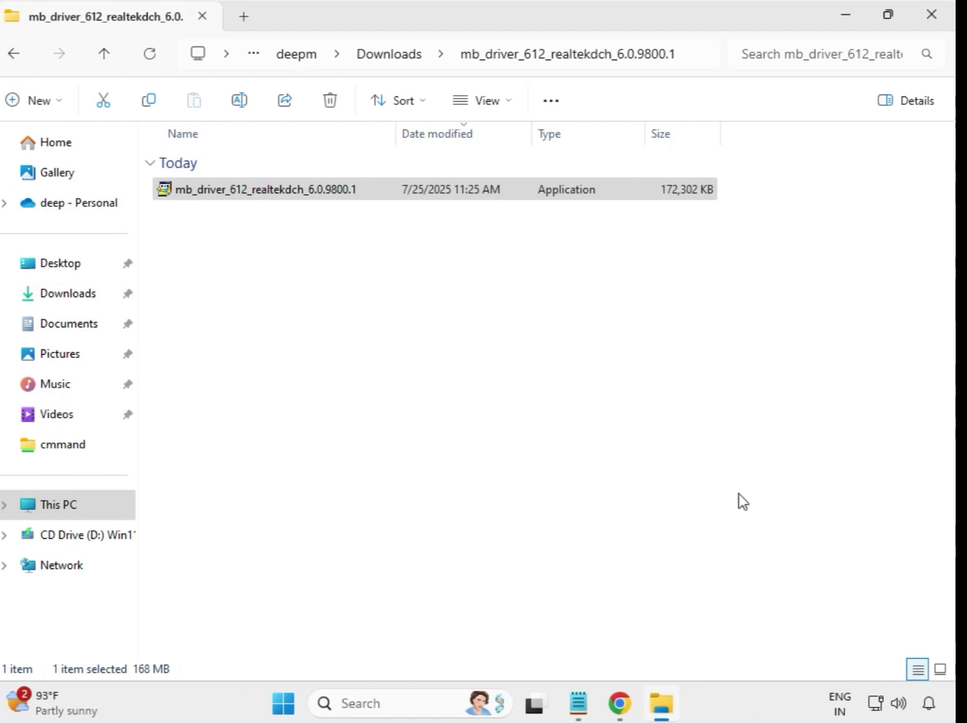
# Run the mb_driver_630_dchsetup_22.200.0.6 application from its extracted folder in Downloads as administrator and allow it to make changes.
pyautogui.click(392, 63)
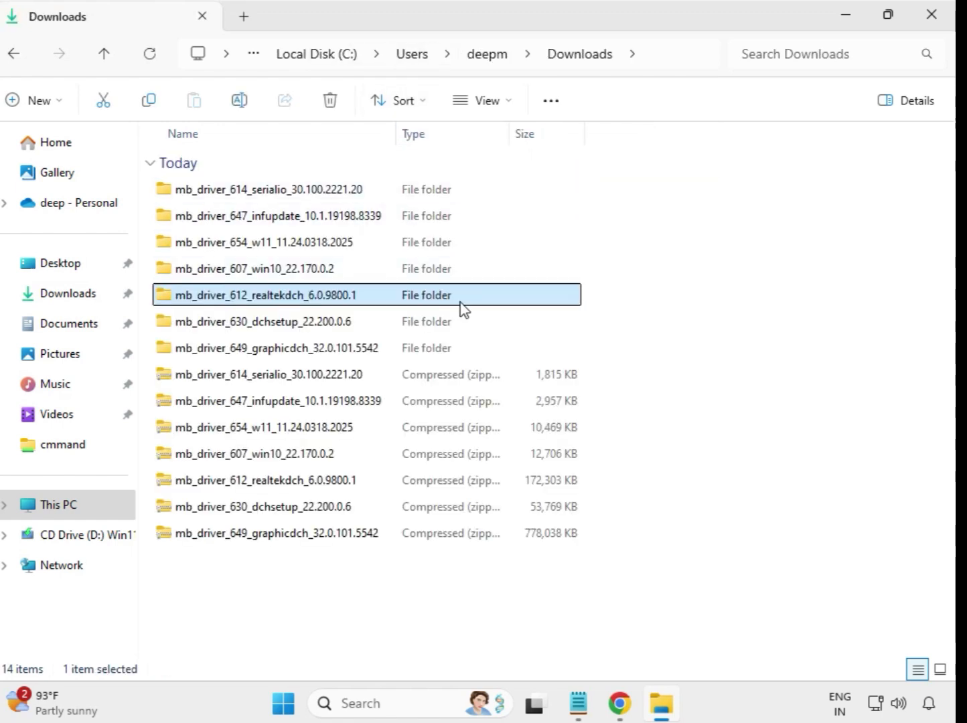
pyautogui.click(328, 329)
pyautogui.click(323, 353)
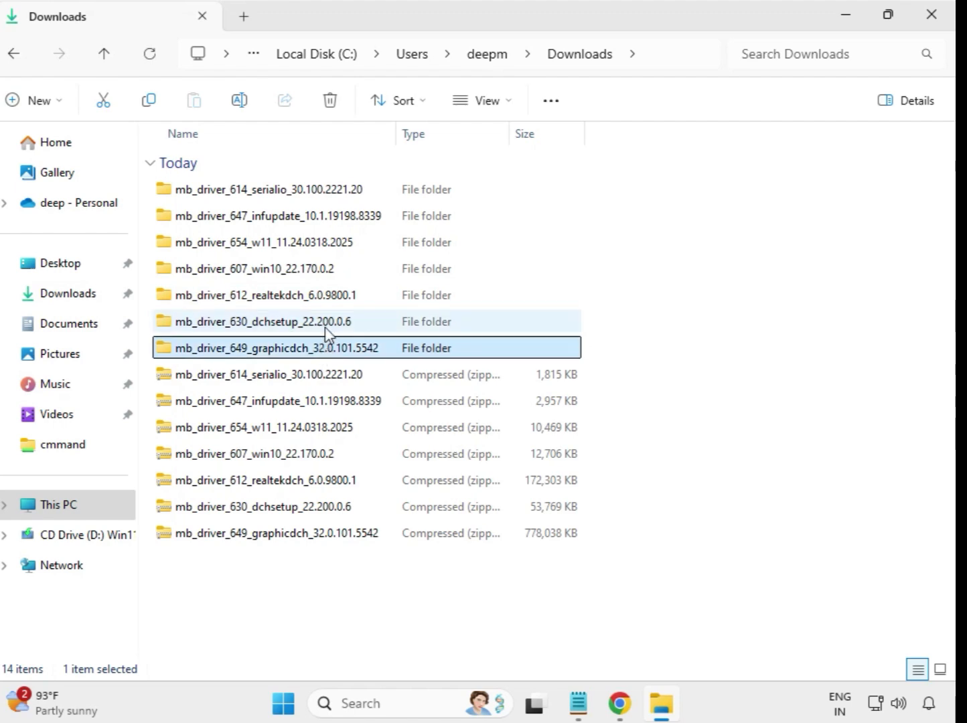
pyautogui.click(321, 330)
pyautogui.doubleClick(315, 329)
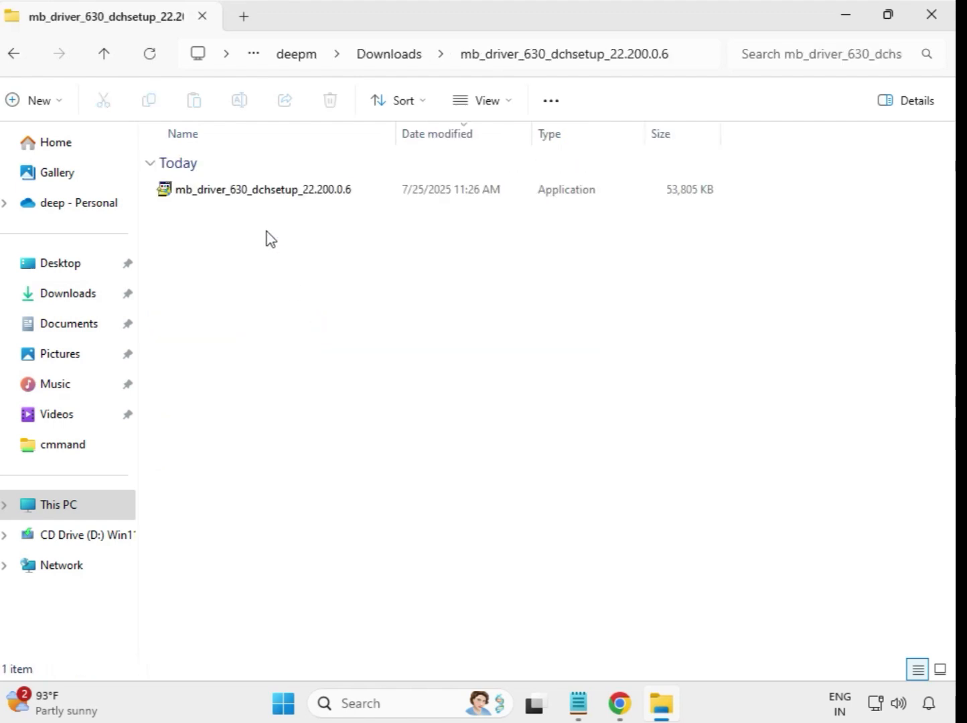
pyautogui.click(259, 196)
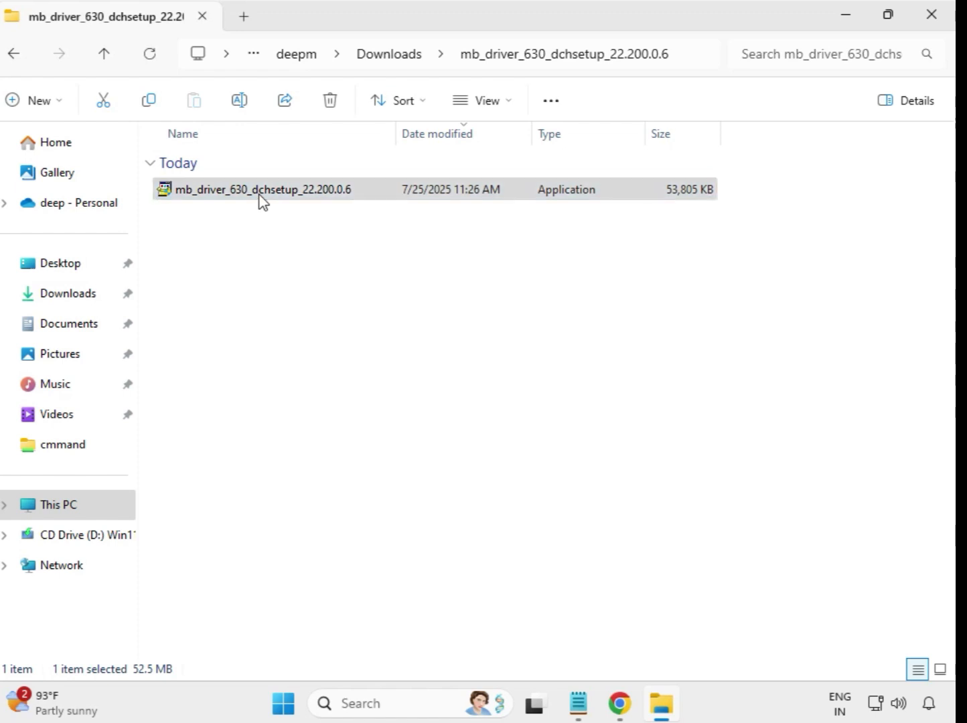
pyautogui.rightClick(261, 197)
pyautogui.click(371, 350)
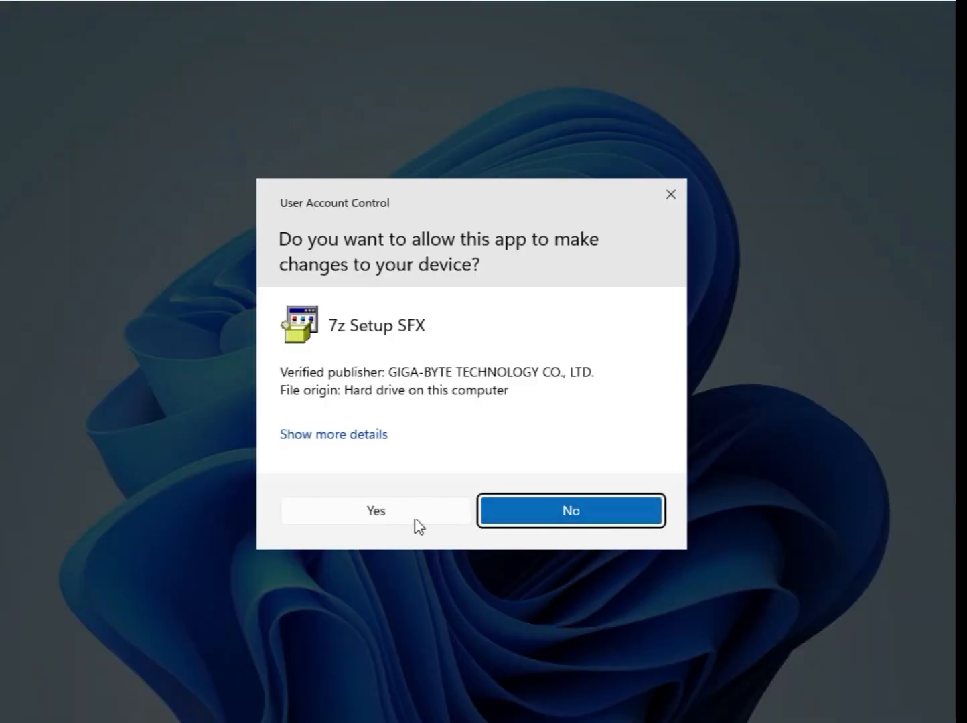
pyautogui.click(400, 521)
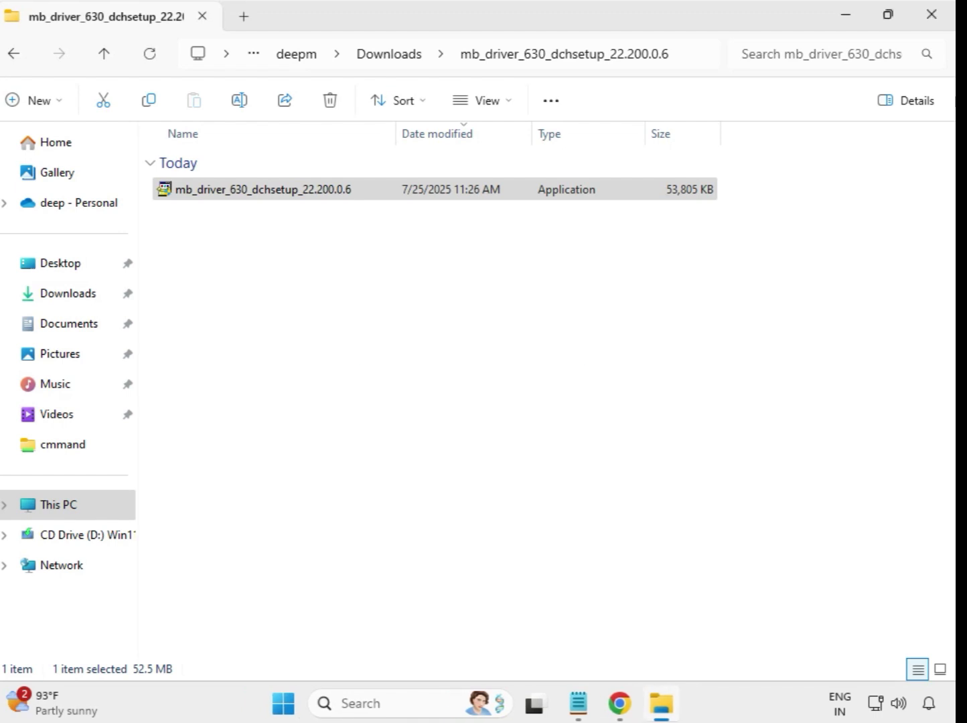
# Run the mb_driver_649_graphicdch_32.0.101.5542 application from its extracted folder in Downloads as administrator and allow it to make changes.
pyautogui.click(388, 55)
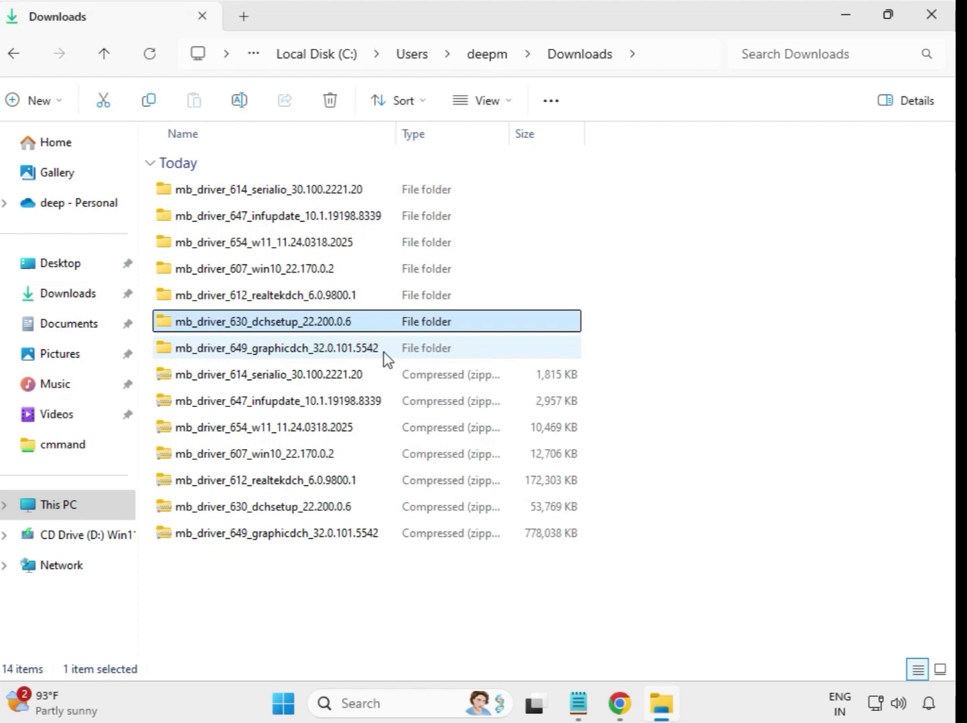
pyautogui.click(296, 348)
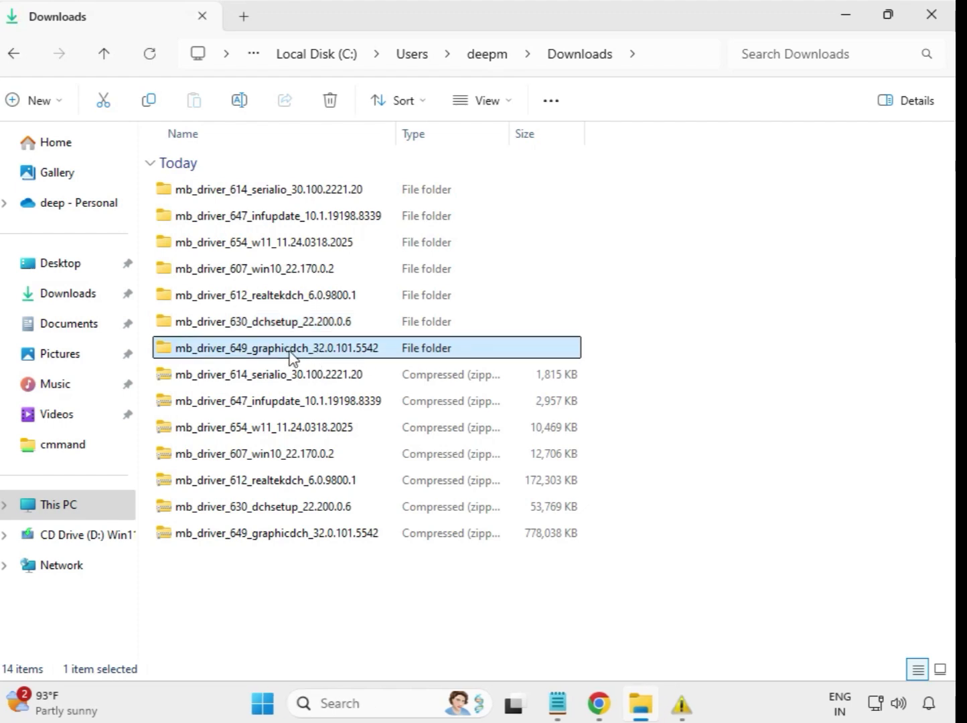
pyautogui.doubleClick(305, 351)
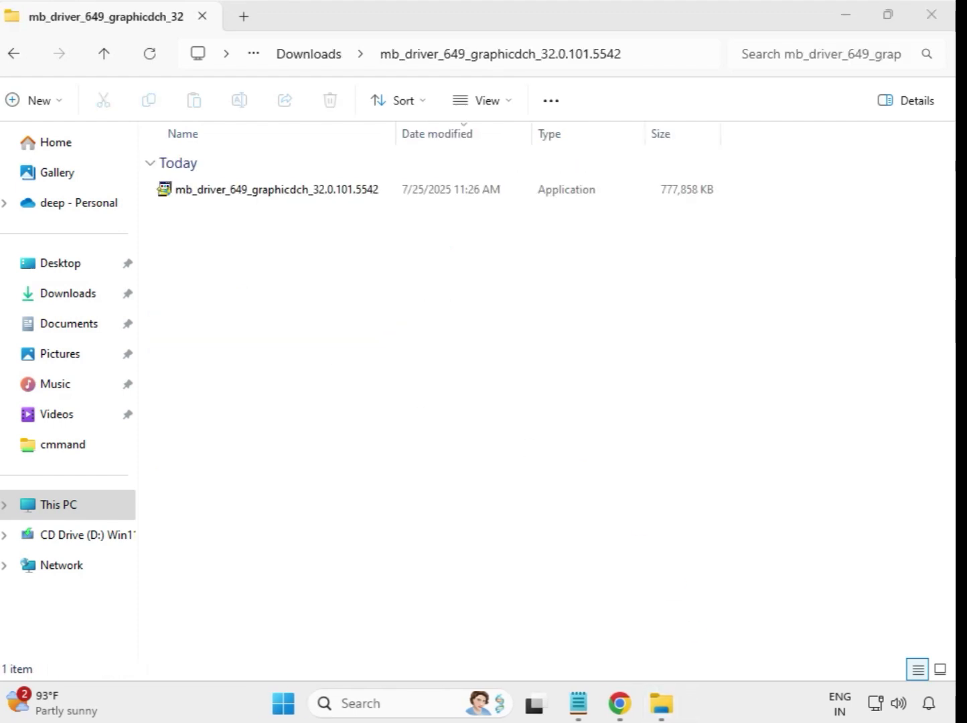
pyautogui.click(313, 191)
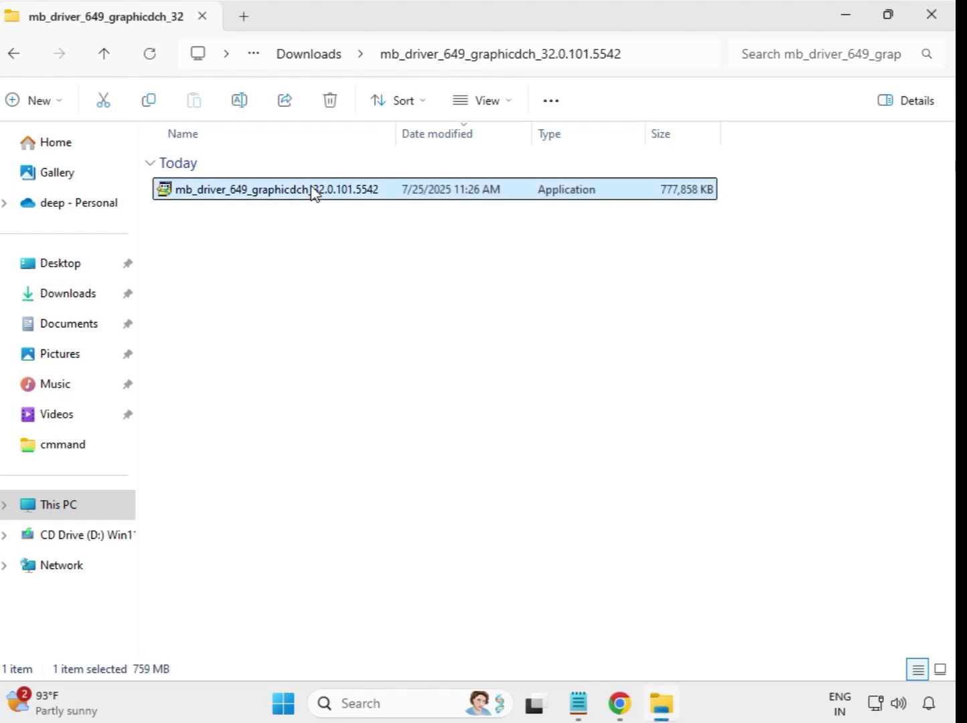
pyautogui.rightClick(323, 203)
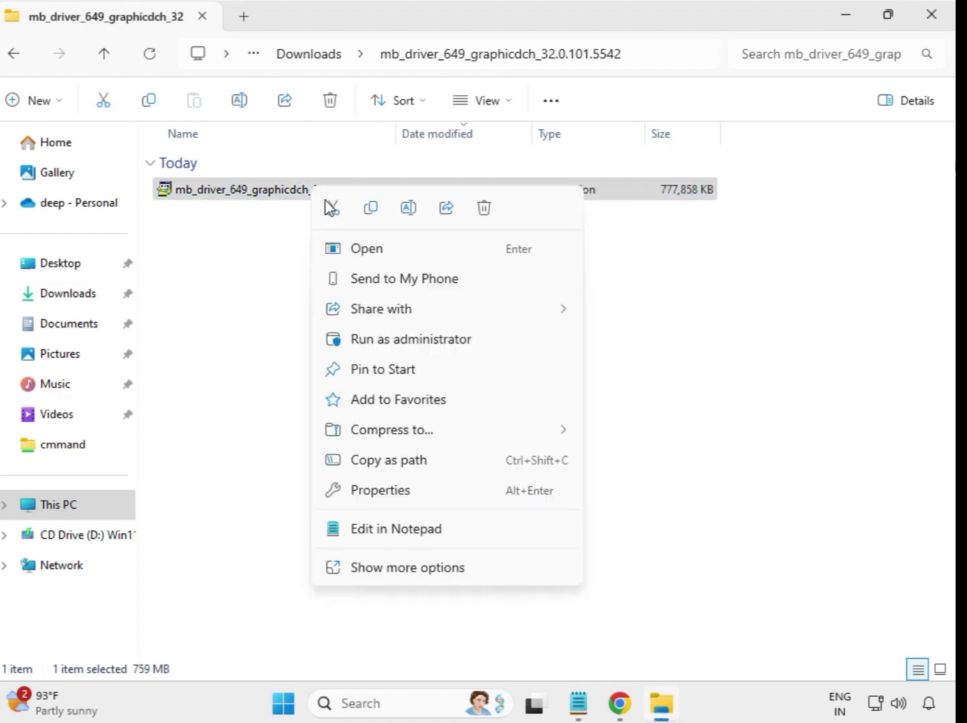
pyautogui.click(407, 345)
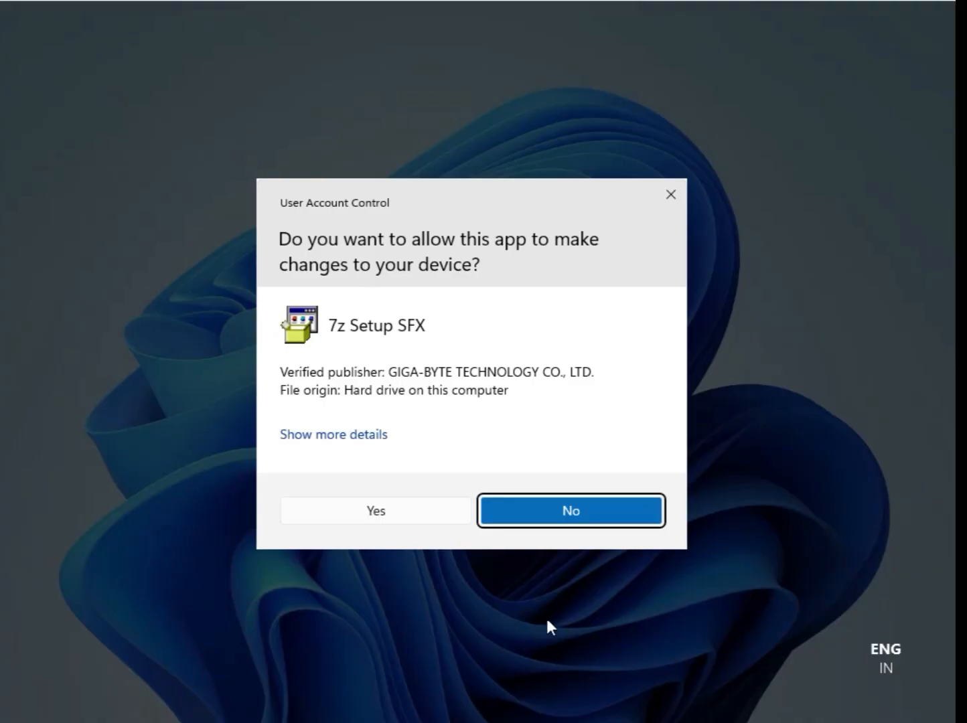
pyautogui.click(386, 516)
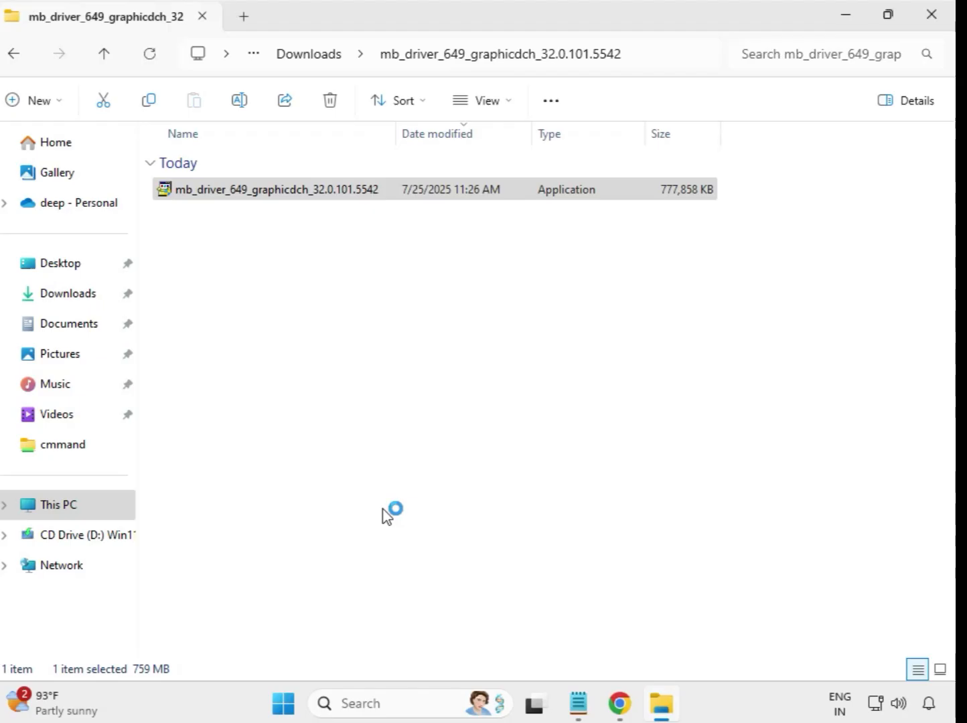